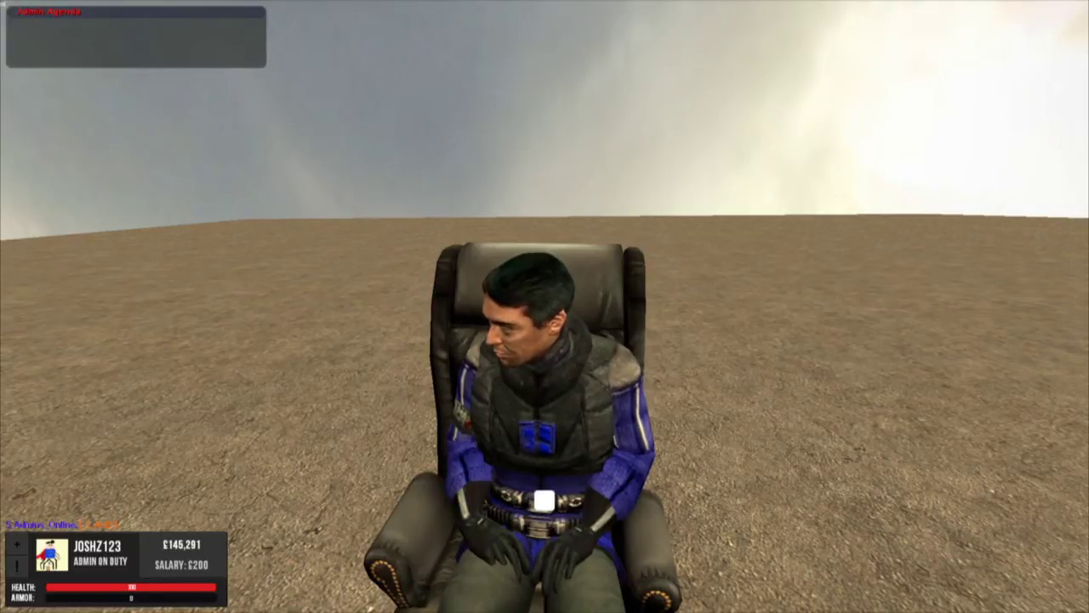
# Open the server log viewer by sending the chat command !glogs
pyautogui.press('y')
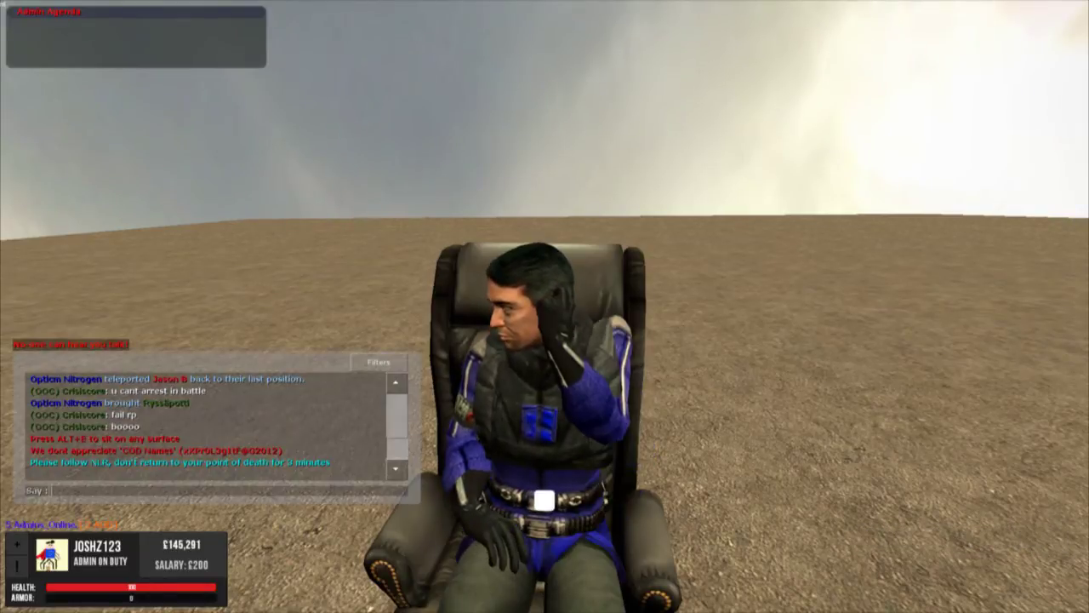
pyautogui.write('t')
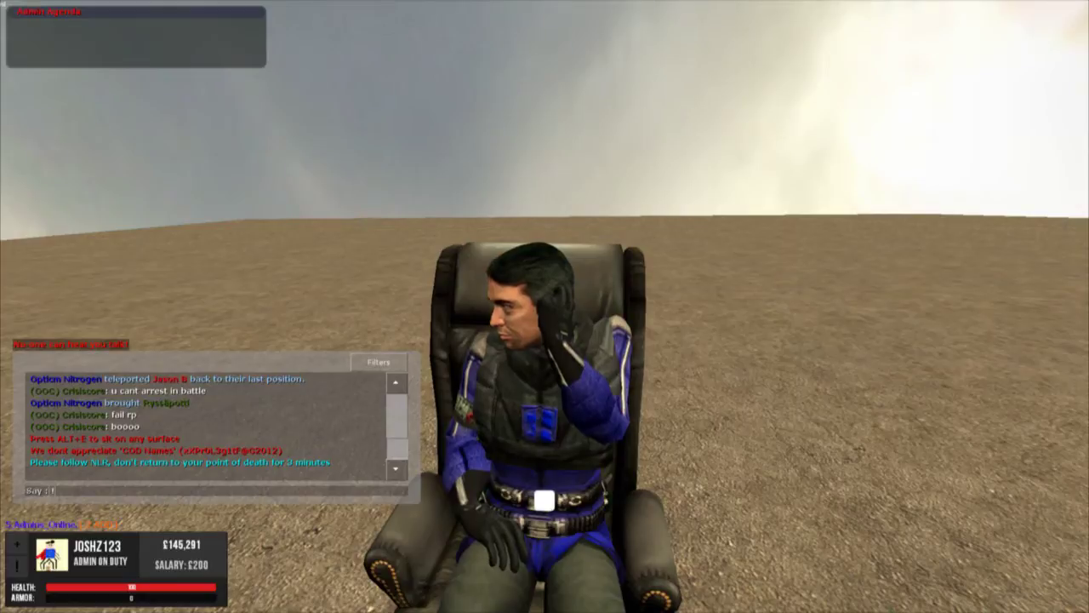
pyautogui.write('glogs')
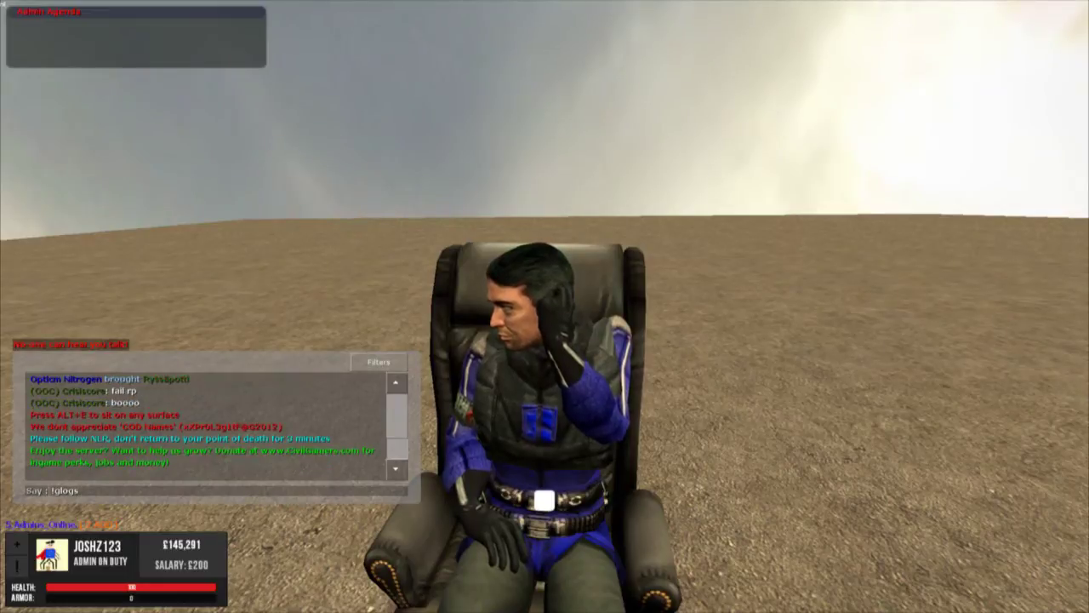
pyautogui.press('Return')
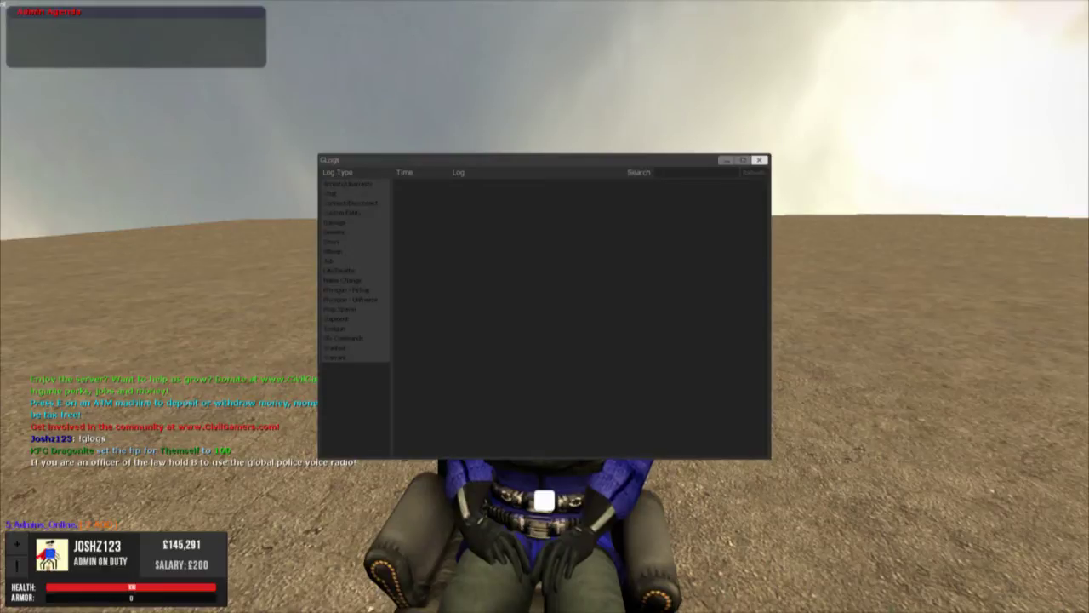
# Review the Arrests/Unarrests, Chat, Connect/Disconnect and Custom Entity logs
pyautogui.click(348, 184)
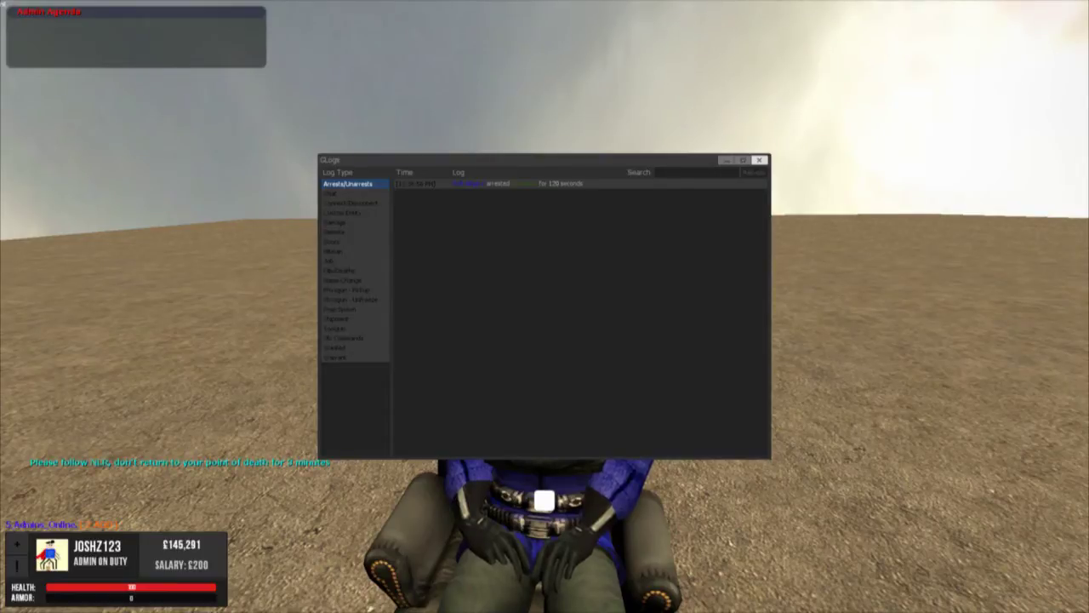
pyautogui.click(511, 184)
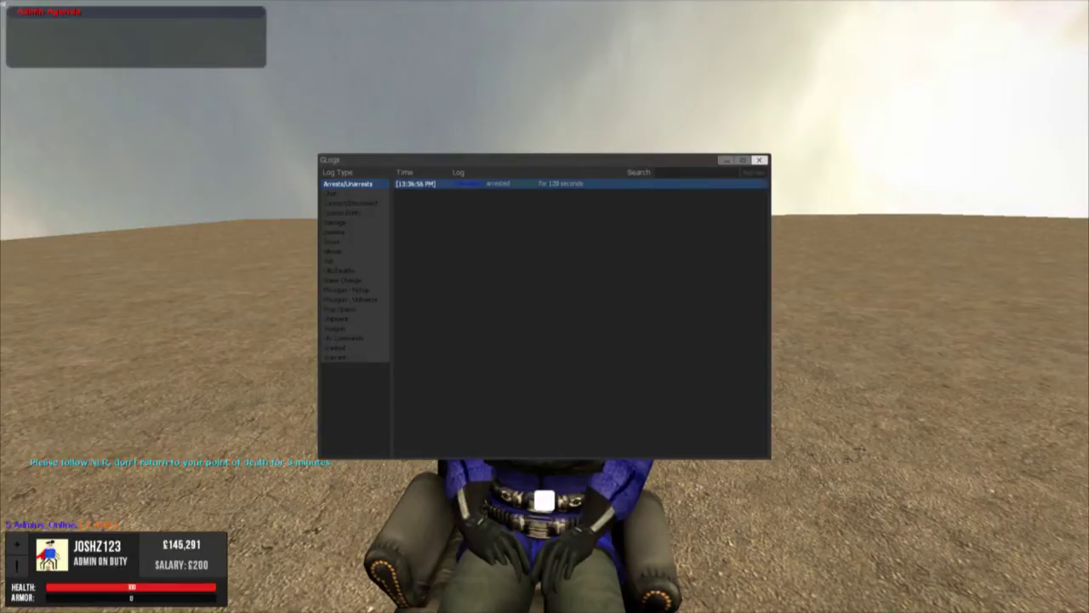
pyautogui.click(332, 193)
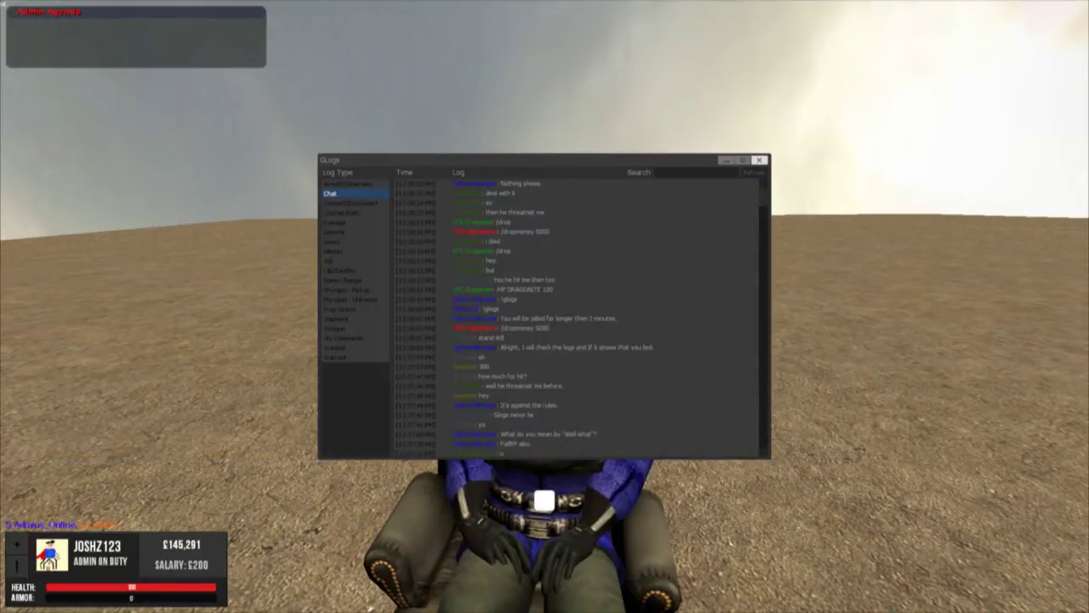
pyautogui.click(351, 203)
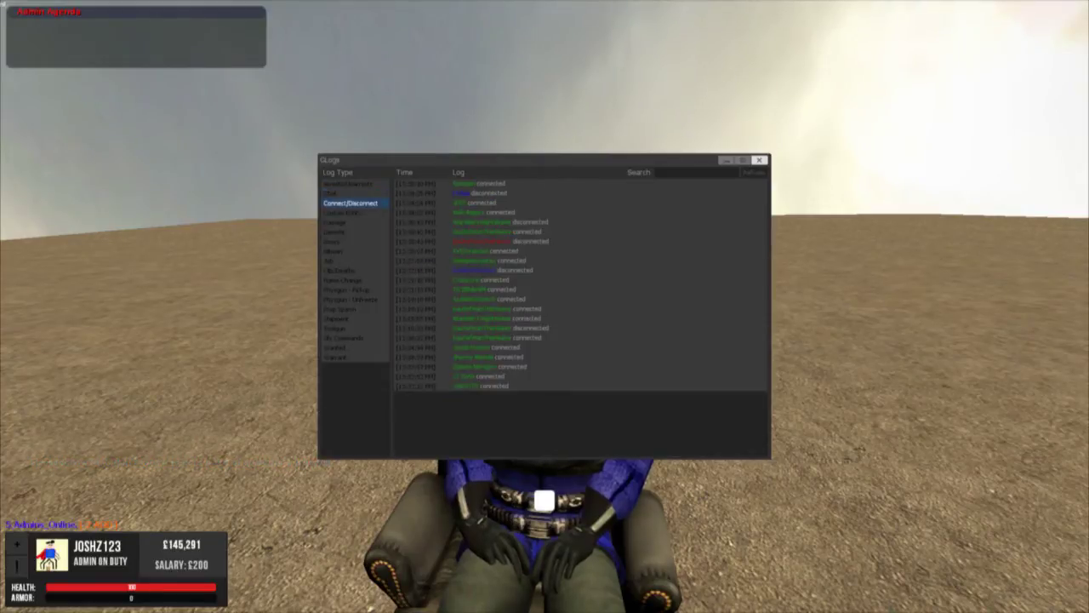
pyautogui.click(343, 213)
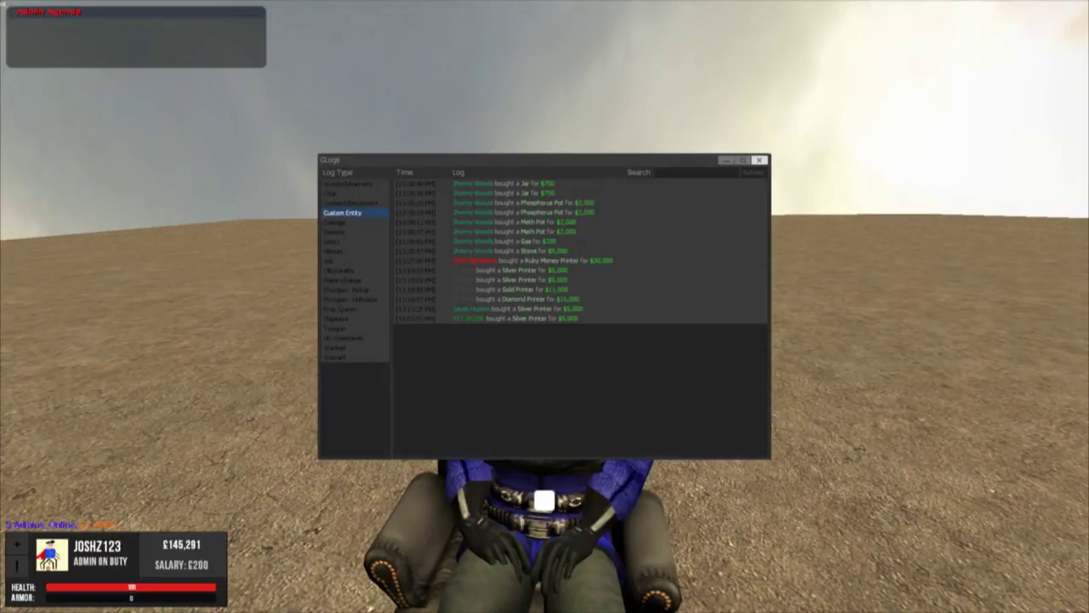
# Review the Damage, Demote, Doors, Hitman and Job logs, and highlight the newest job-change entry
pyautogui.click(335, 222)
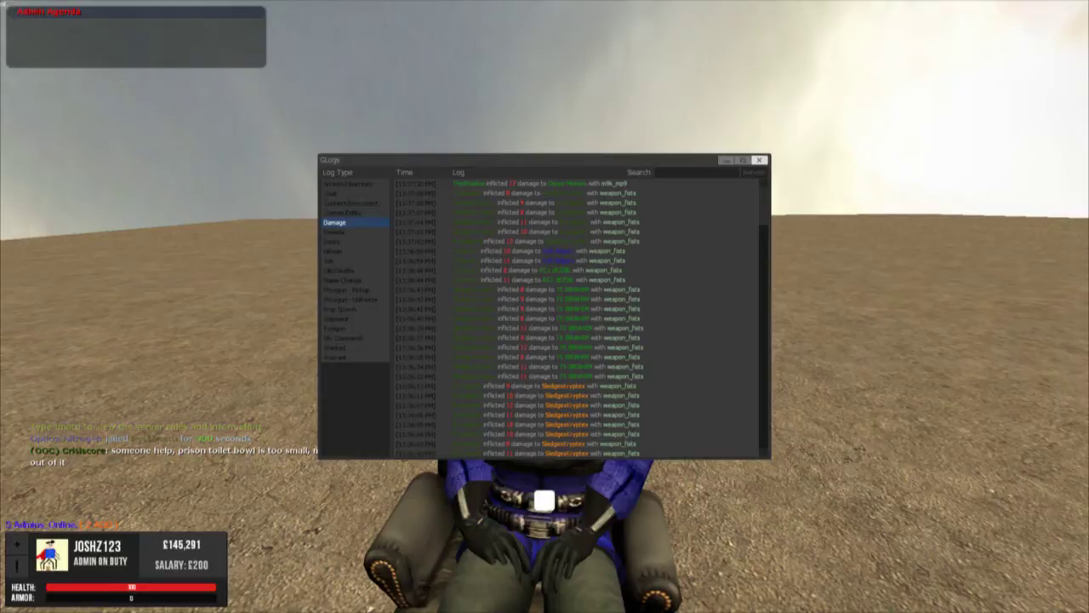
pyautogui.click(336, 232)
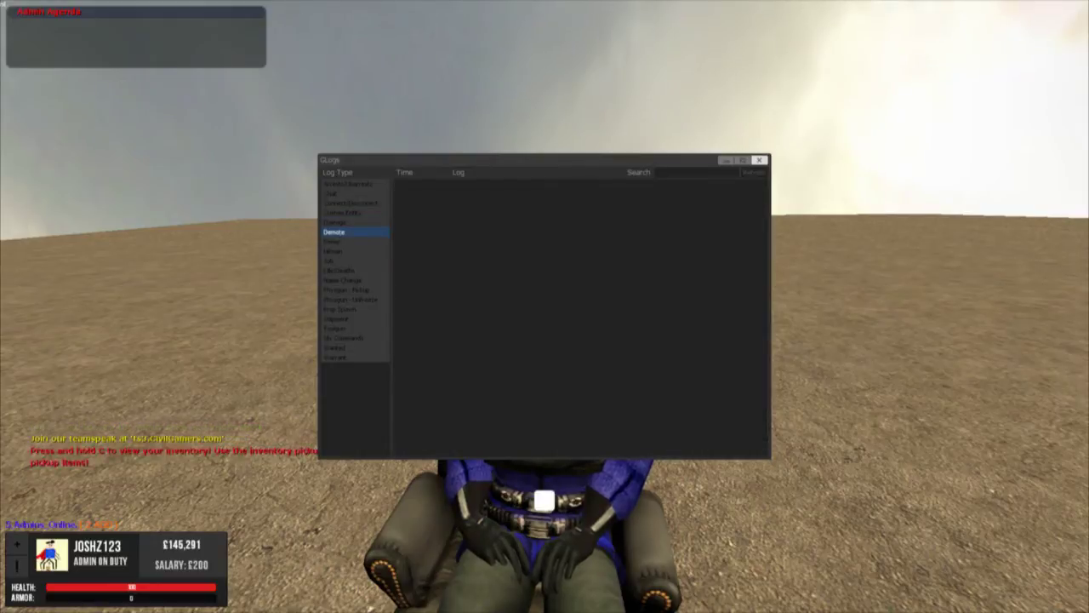
pyautogui.click(333, 242)
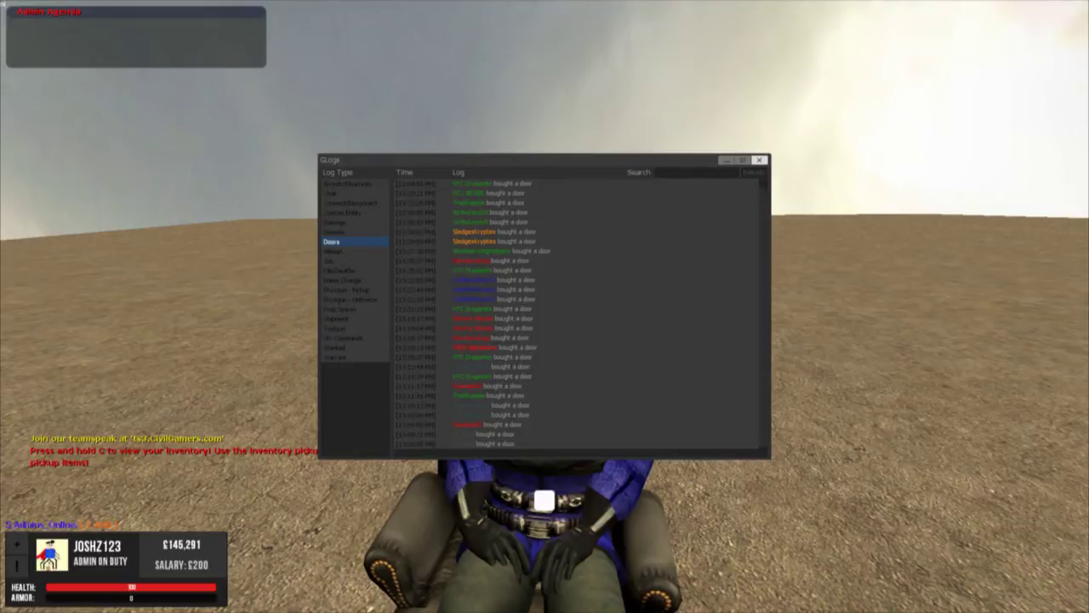
pyautogui.click(334, 251)
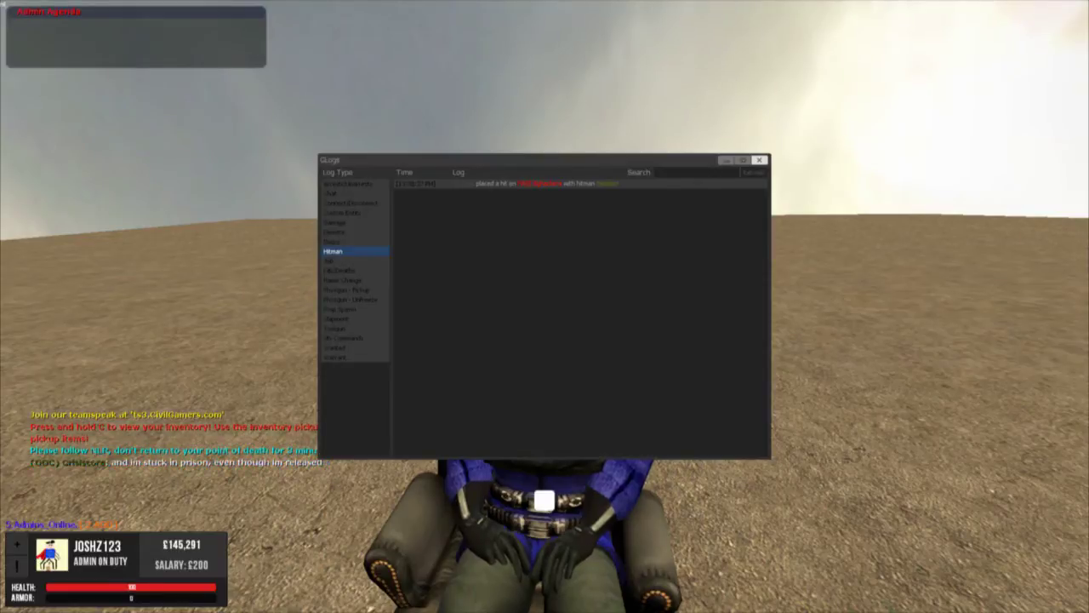
pyautogui.click(330, 261)
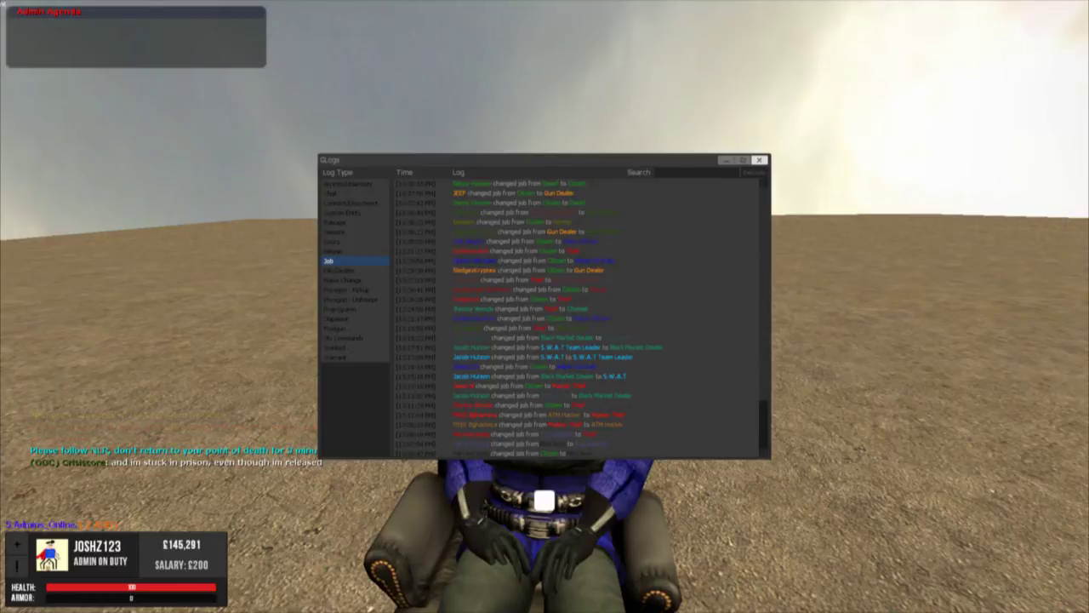
pyautogui.click(459, 184)
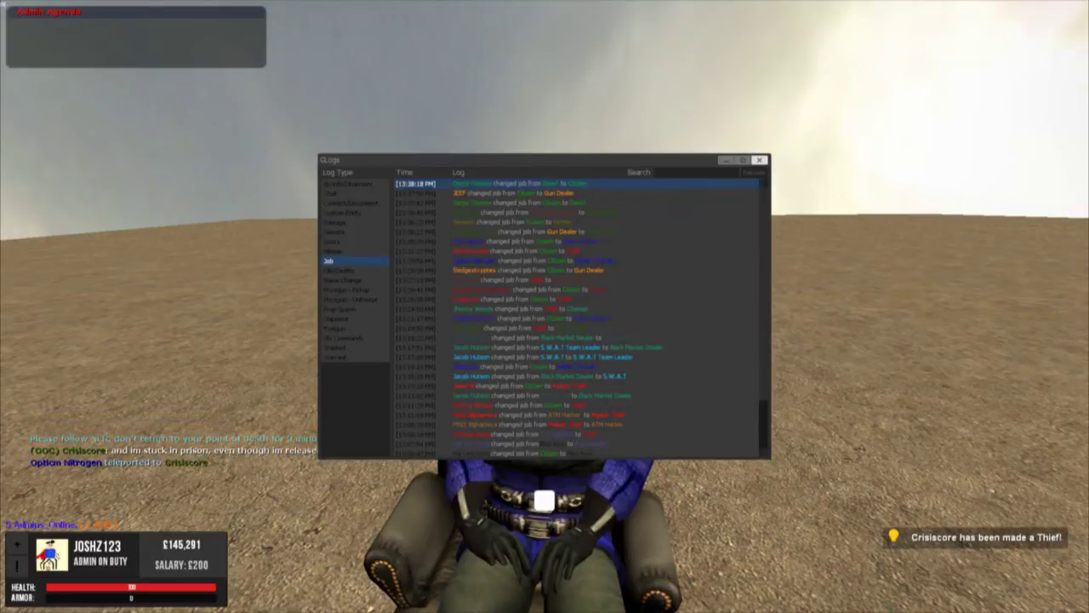
# Review the Kills/Deaths, Name Change, Physgun - Pickup, Physgun - Unfreeze and Prop Spawn logs
pyautogui.click(339, 271)
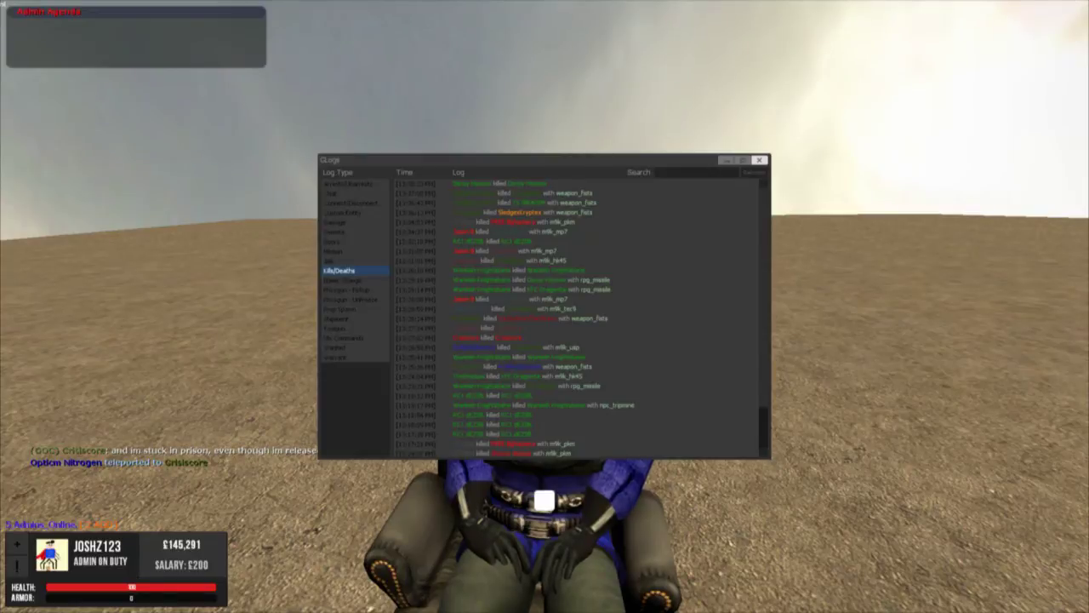
pyautogui.click(343, 279)
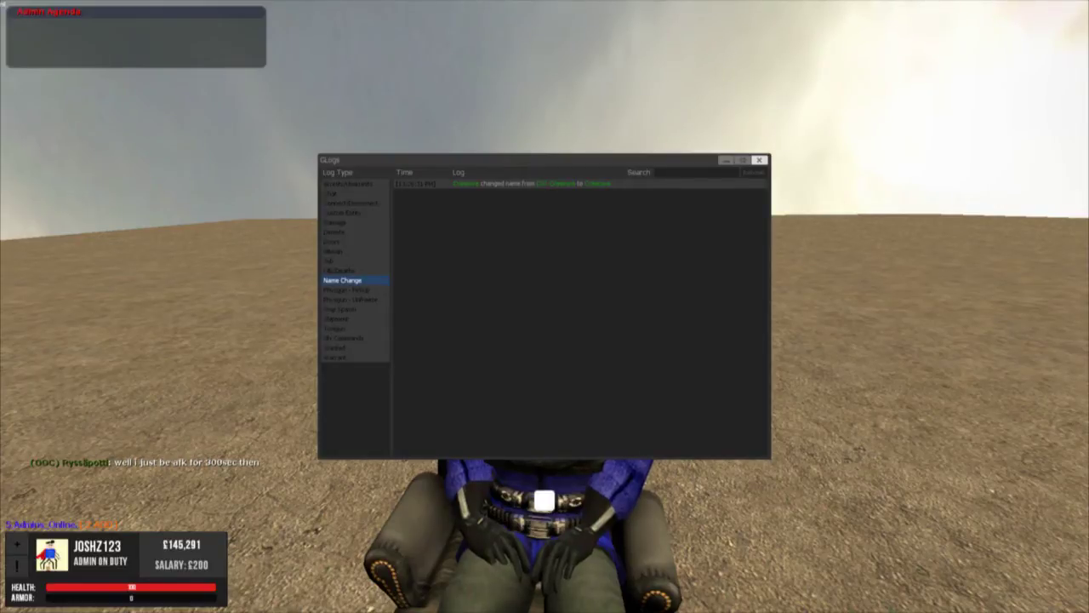
pyautogui.click(347, 290)
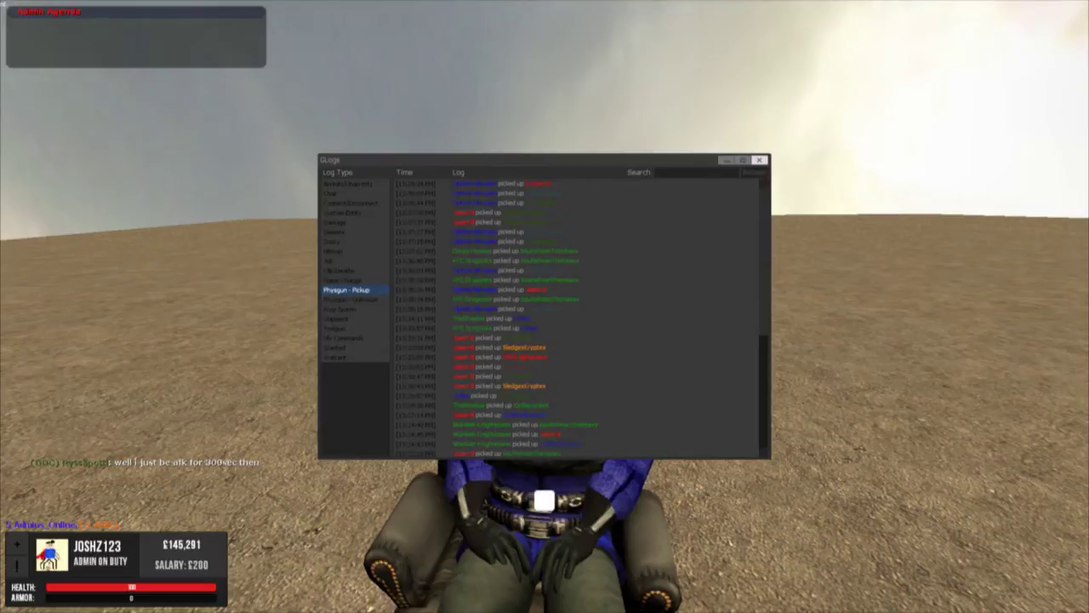
pyautogui.click(350, 300)
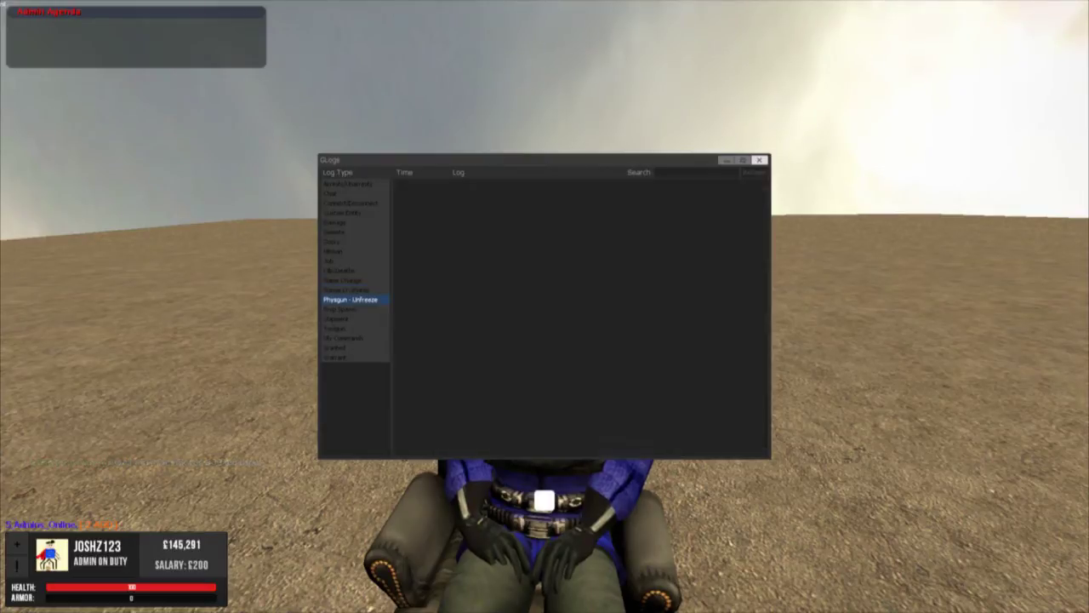
pyautogui.click(345, 309)
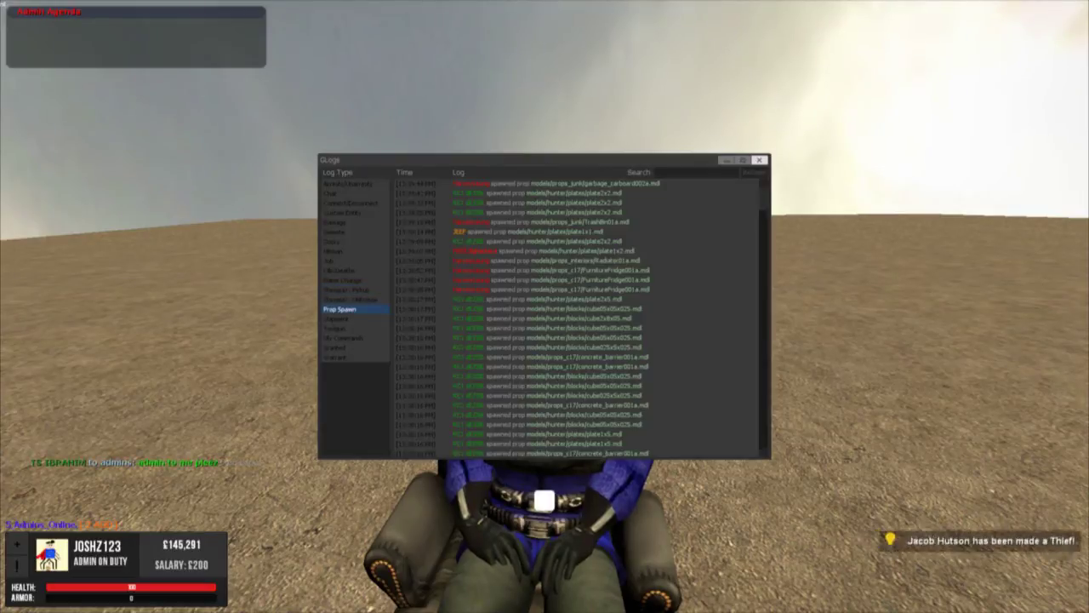
# Review the Shipment, Toolgun, Ulx Commands, Wanted and Warrant logs
pyautogui.click(345, 319)
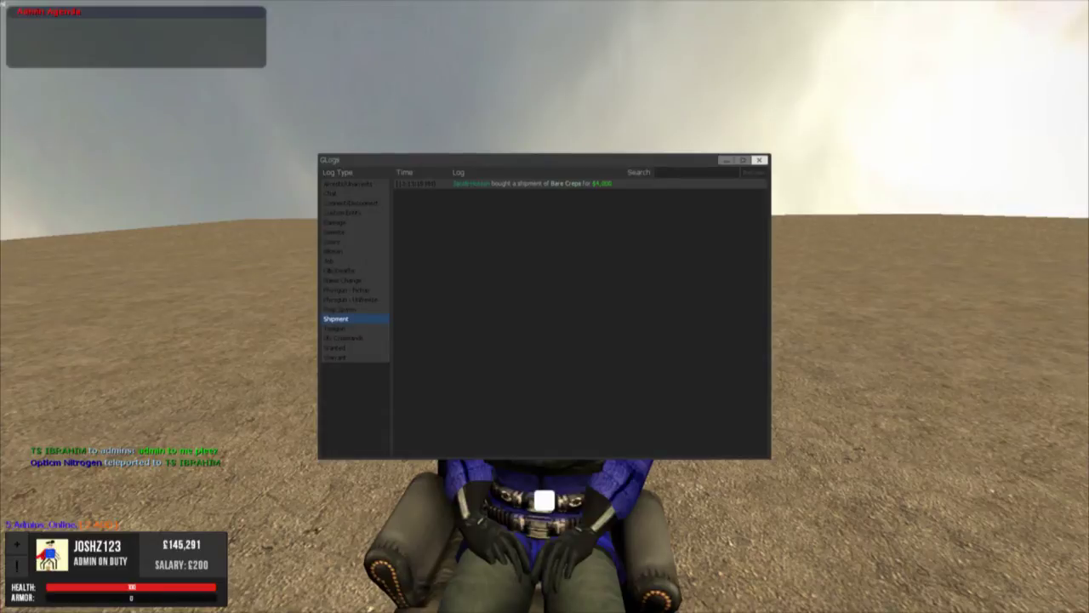
pyautogui.click(340, 328)
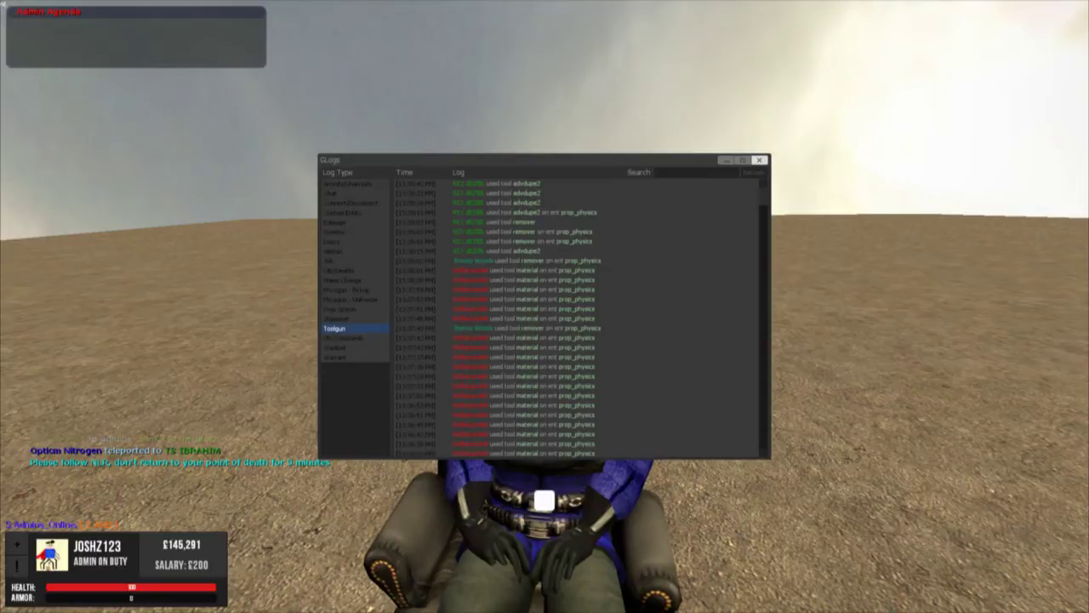
pyautogui.click(343, 337)
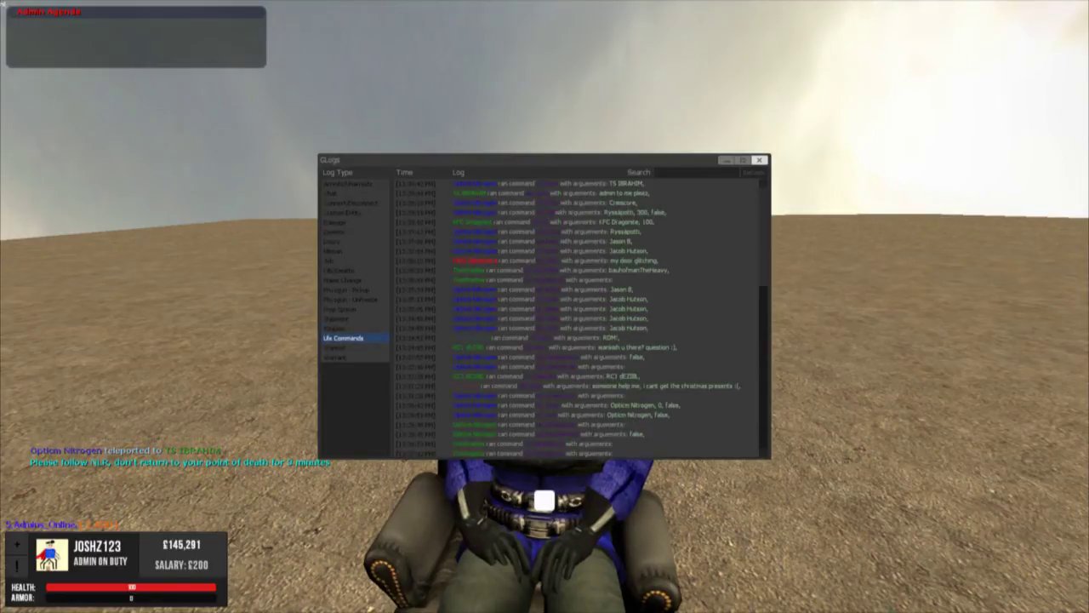
pyautogui.click(340, 348)
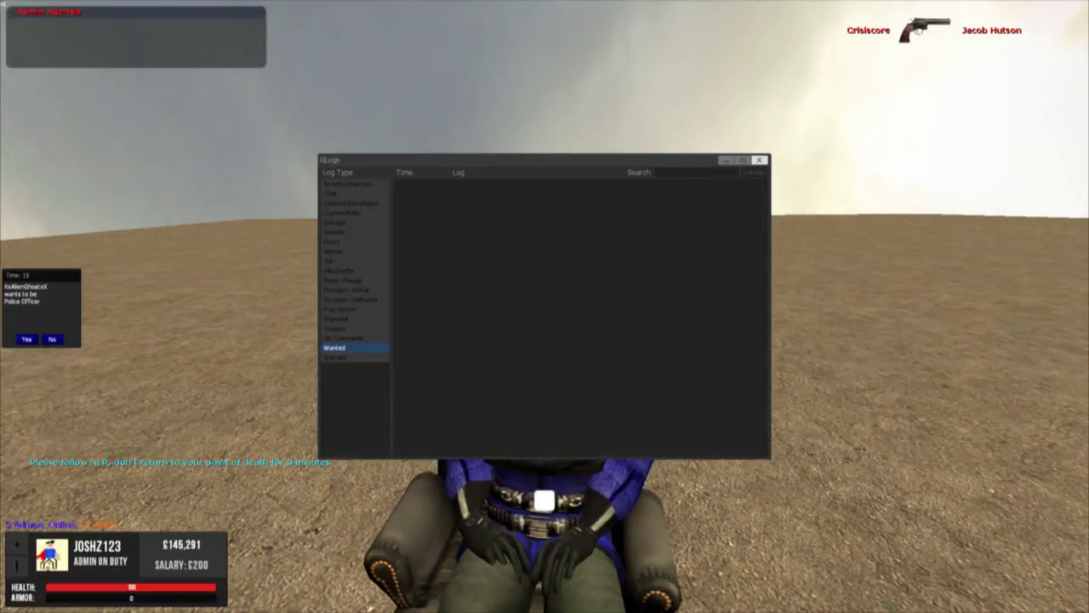
pyautogui.click(340, 357)
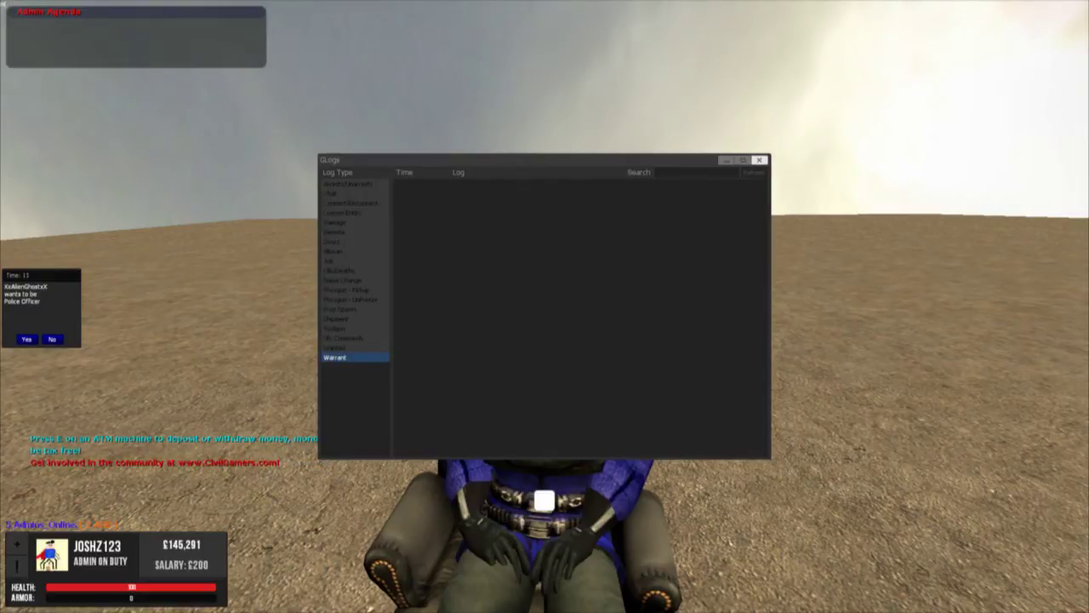
# Look again through the log categories from Arrests/Unarrests to Doors, and close the log viewer
pyautogui.click(348, 184)
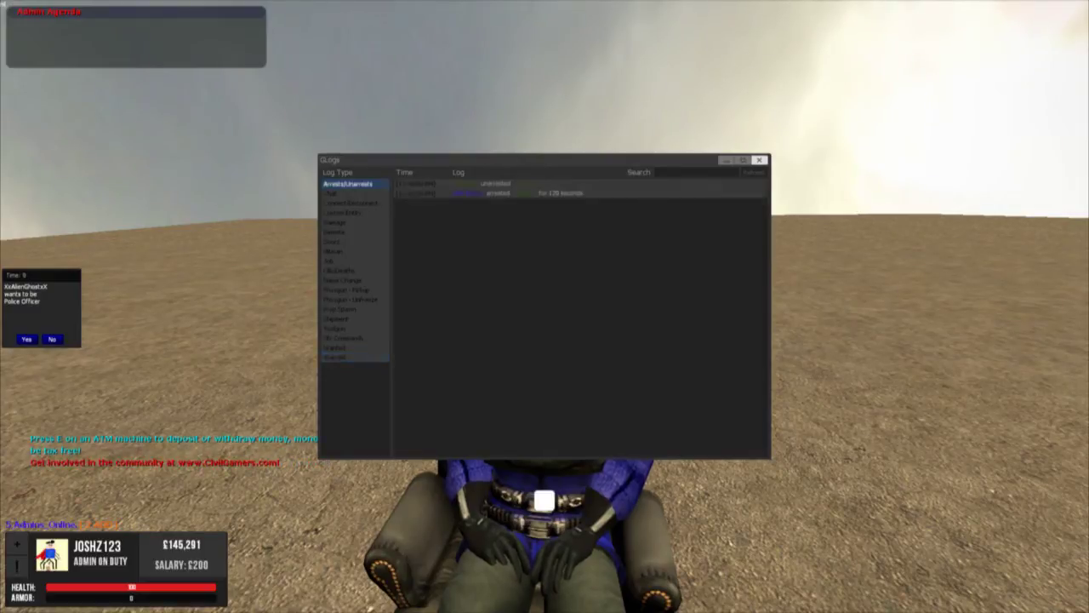
pyautogui.click(345, 194)
pyautogui.click(351, 203)
pyautogui.click(343, 212)
pyautogui.click(335, 222)
pyautogui.click(333, 241)
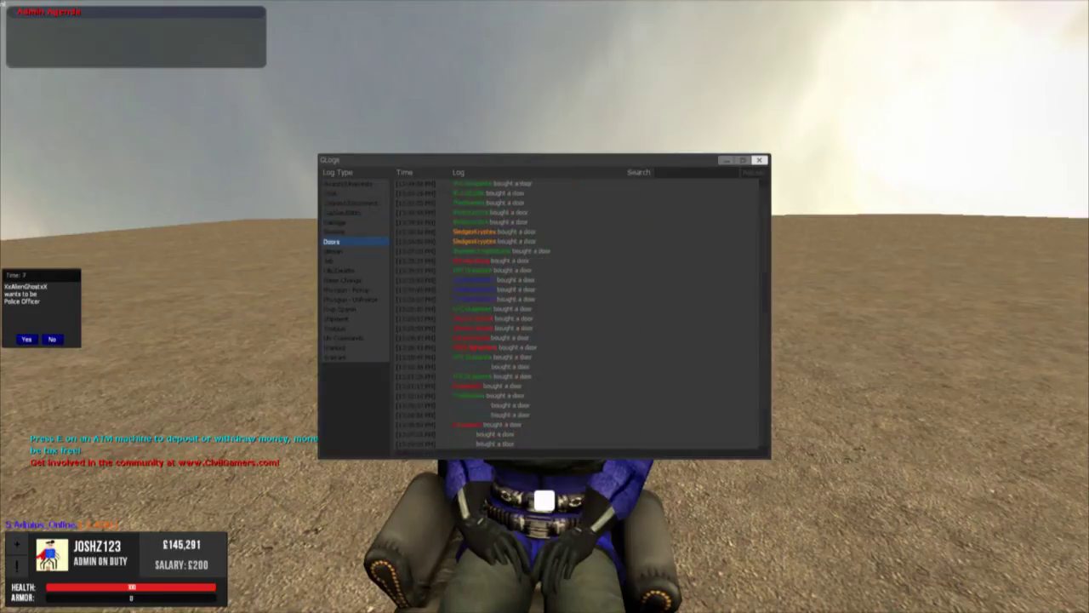
pyautogui.click(336, 222)
pyautogui.click(334, 233)
pyautogui.click(759, 160)
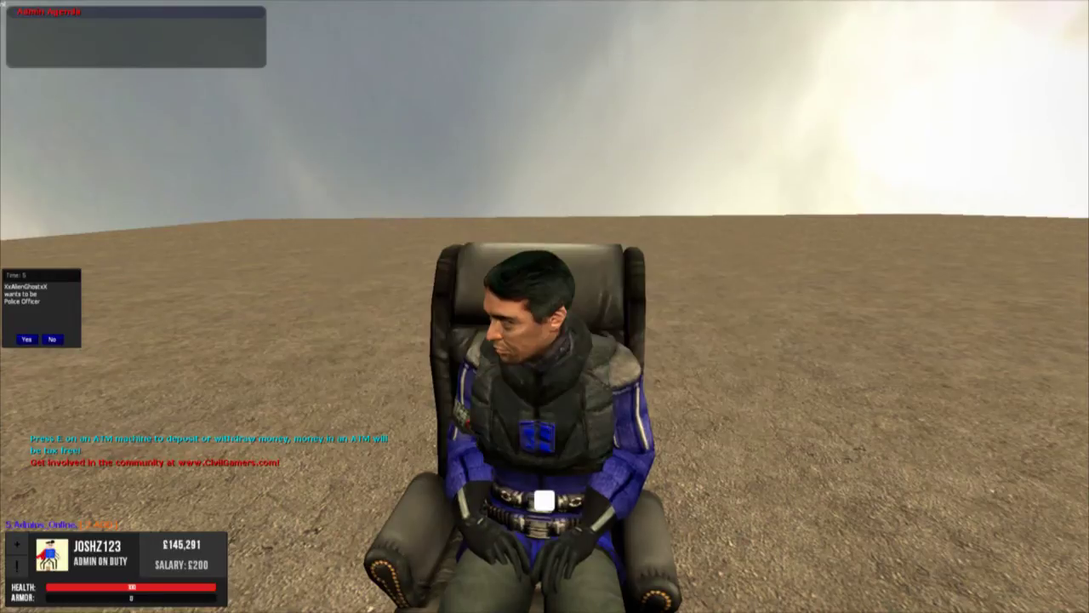
# Open the ULX admin menu by sending the chat command !menu
pyautogui.press('y')
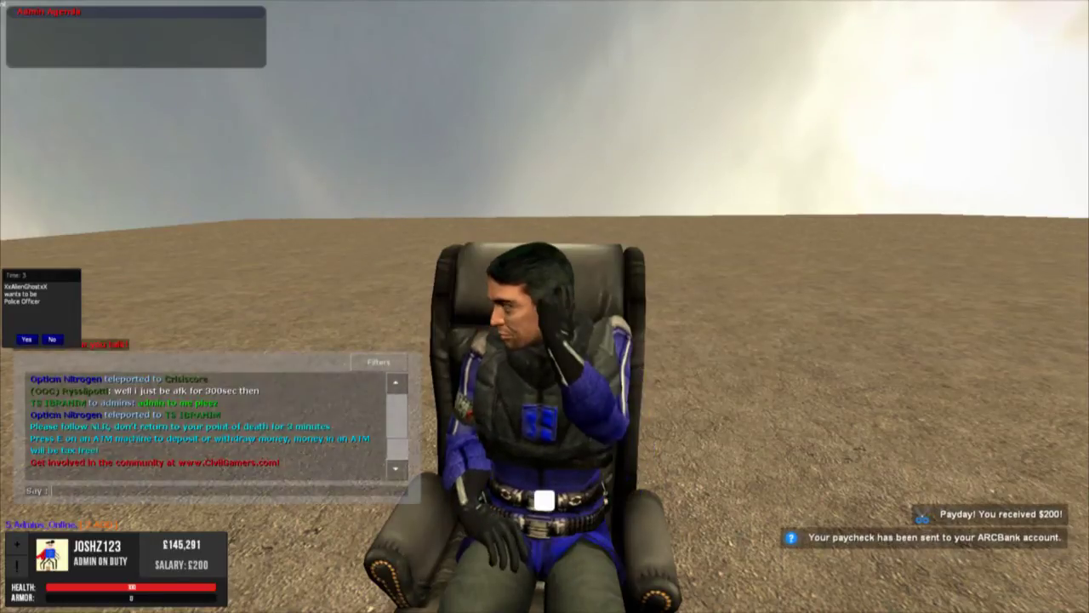
pyautogui.write('!kmme')
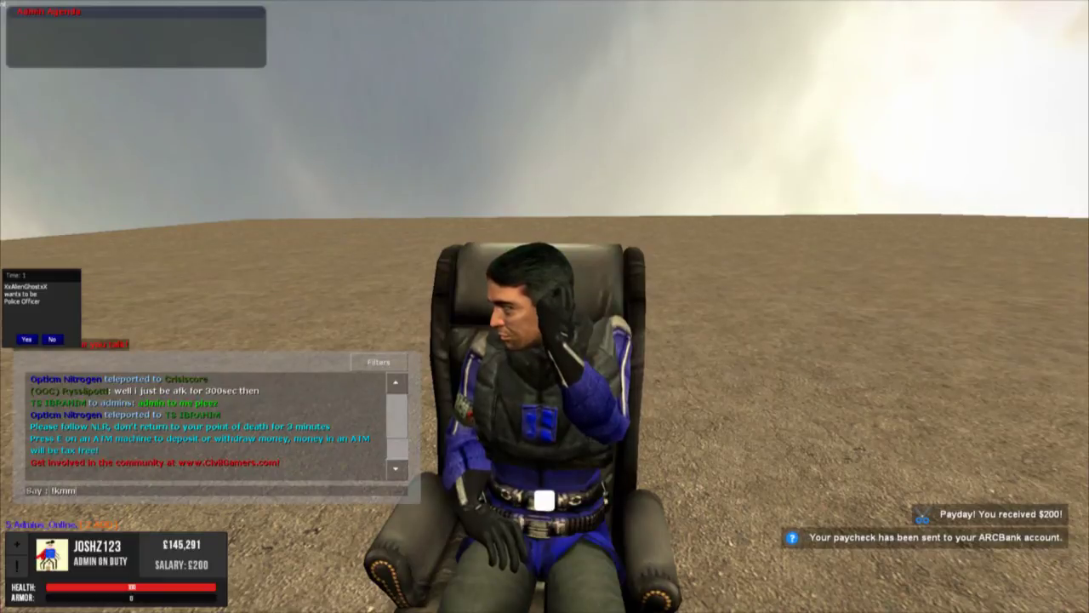
pyautogui.press('BackSpace')
pyautogui.press('BackSpace')
pyautogui.press('BackSpace')
pyautogui.press('BackSpace')
pyautogui.write('menu')
pyautogui.press('Return')
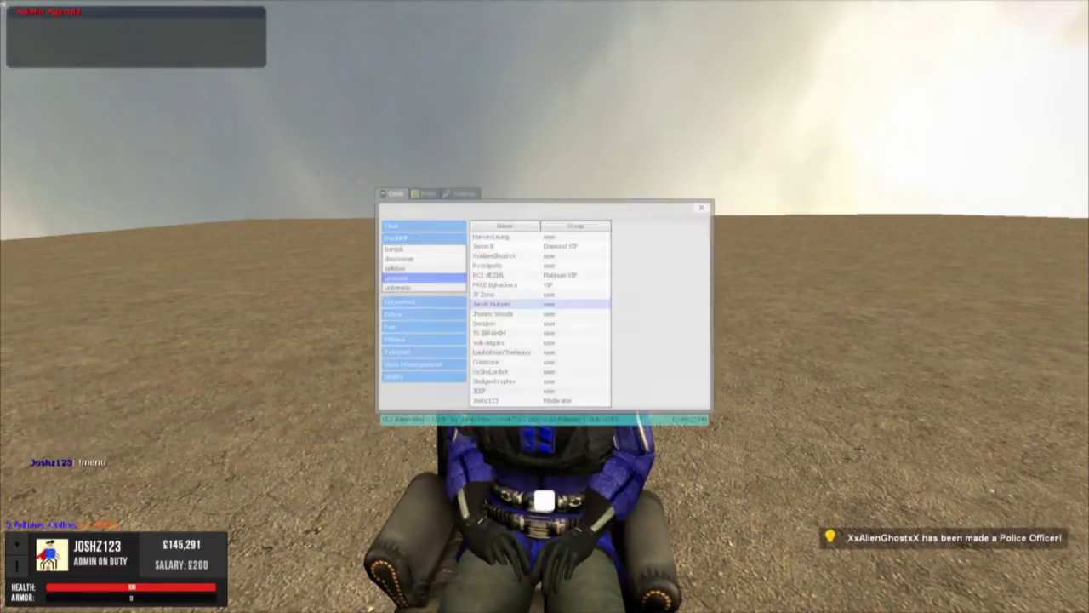
# Choose the asay command in the Chat category and replace its placeholder message with "Hi"
pyautogui.click(424, 226)
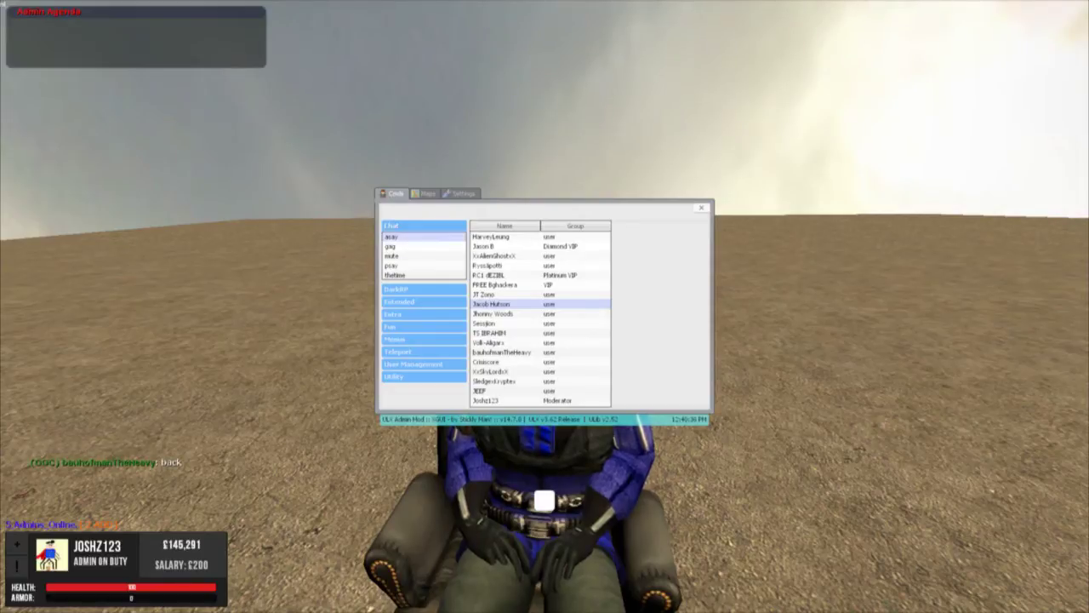
pyautogui.click(424, 237)
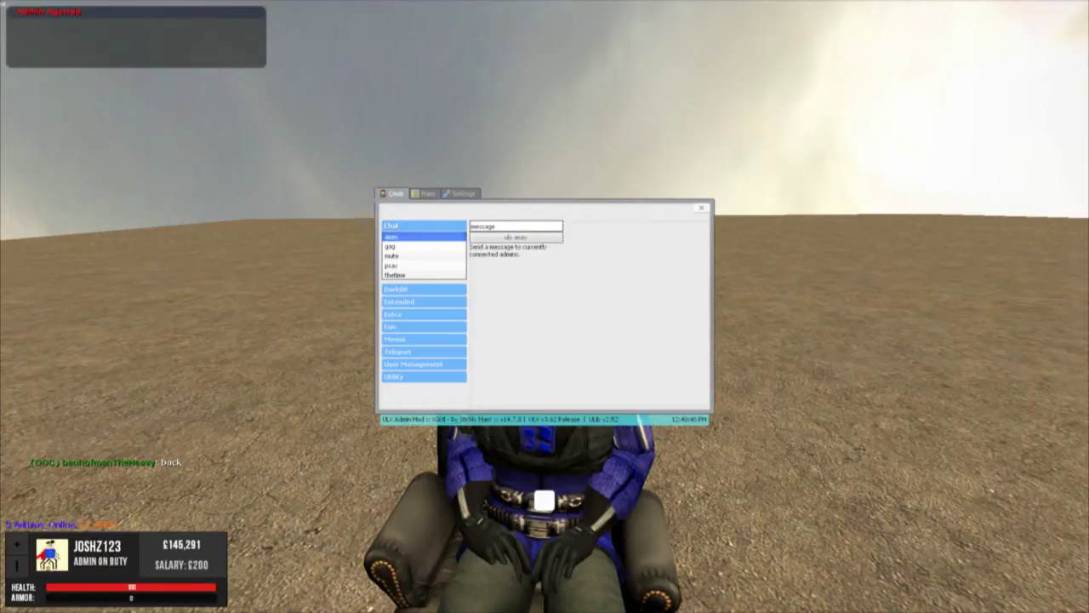
pyautogui.click(482, 226)
pyautogui.press('BackSpace')
pyautogui.press('BackSpace')
pyautogui.press('BackSpace')
pyautogui.press('BackSpace')
pyautogui.press('BackSpace')
pyautogui.press('BackSpace')
pyautogui.press('BackSpace')
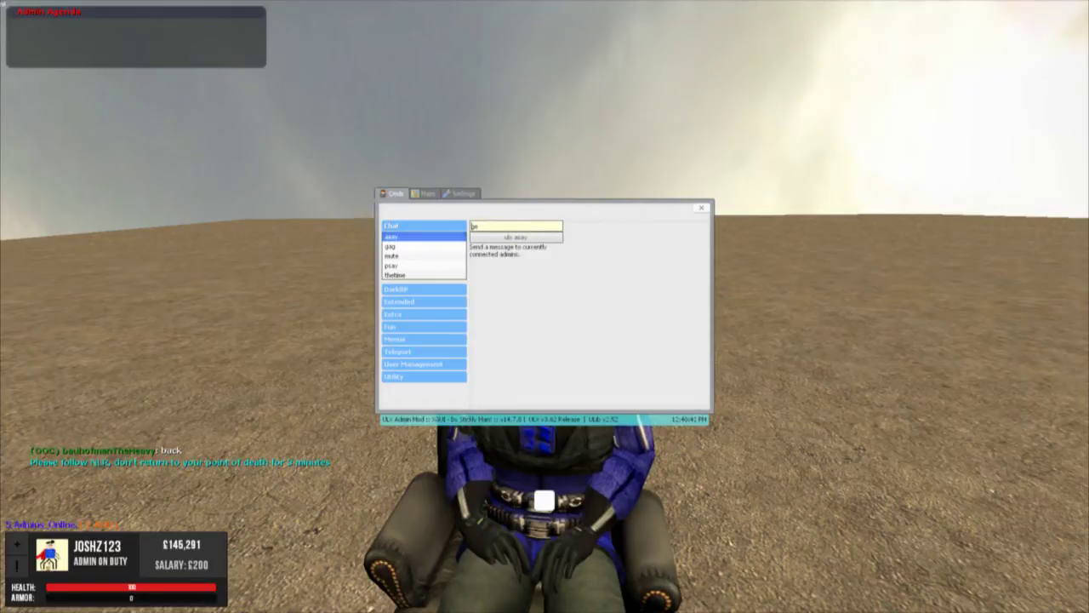
pyautogui.write('Hi')
pyautogui.press('Return')
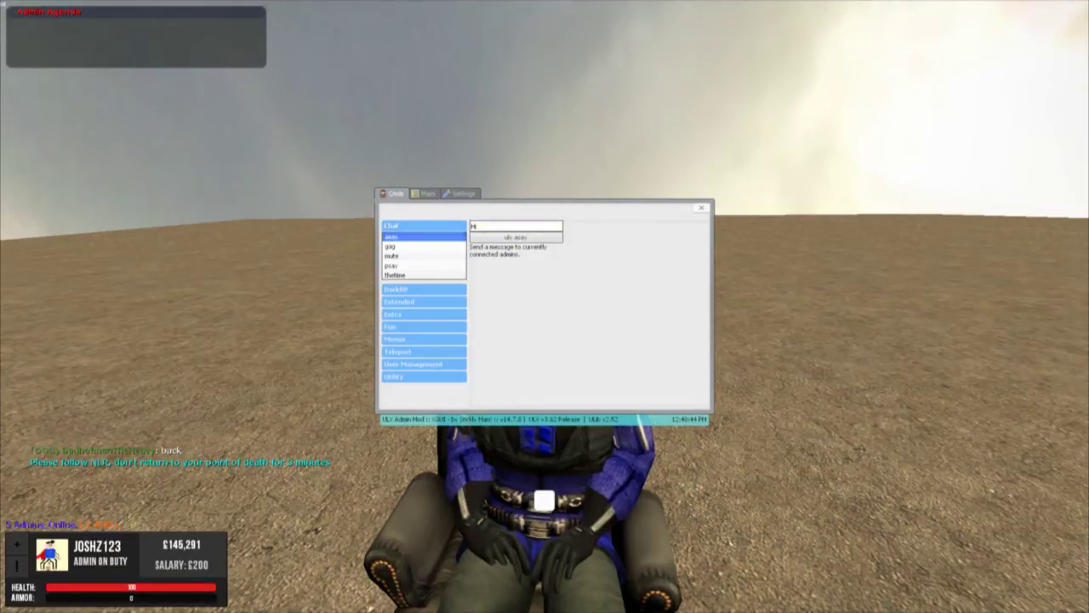
# Send the asay message "Hi" to the connected admins, and reply in admin chat with "recording a vid"
pyautogui.click(515, 237)
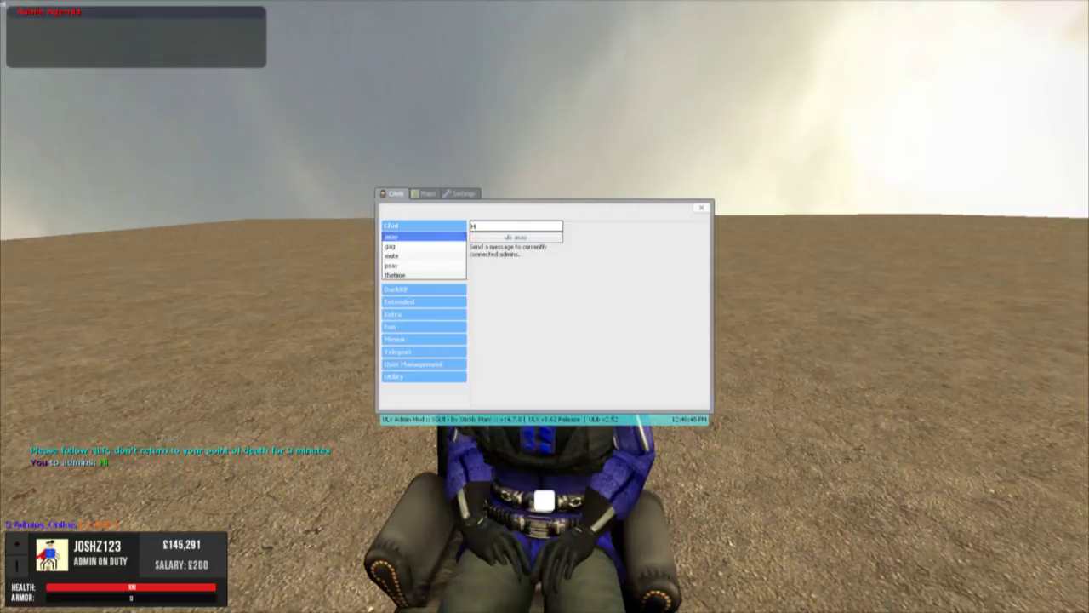
pyautogui.click(424, 246)
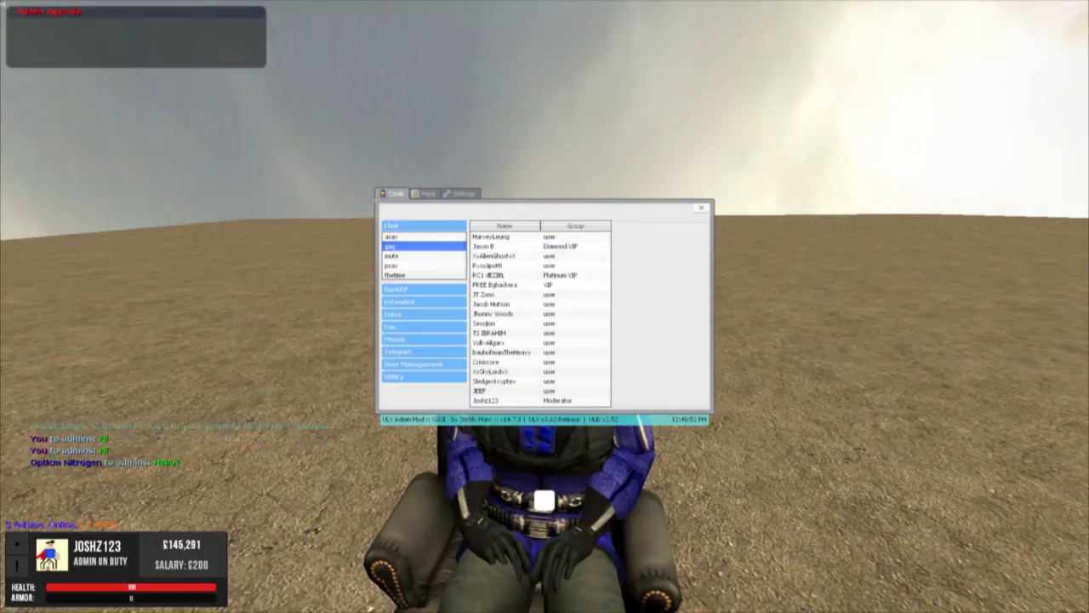
pyautogui.write('y')
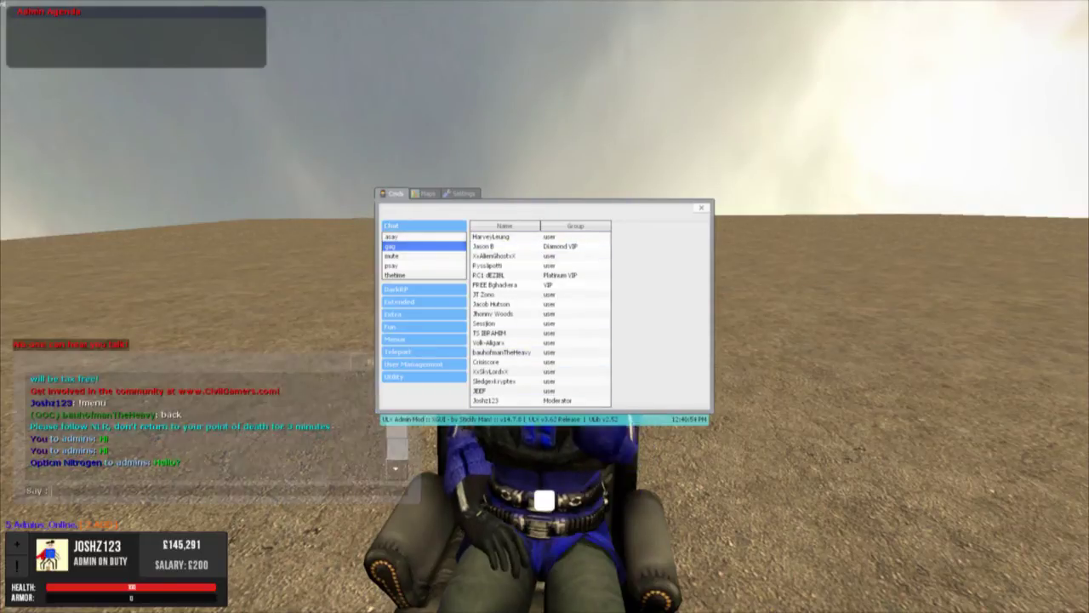
pyautogui.write('@ redording a vid')
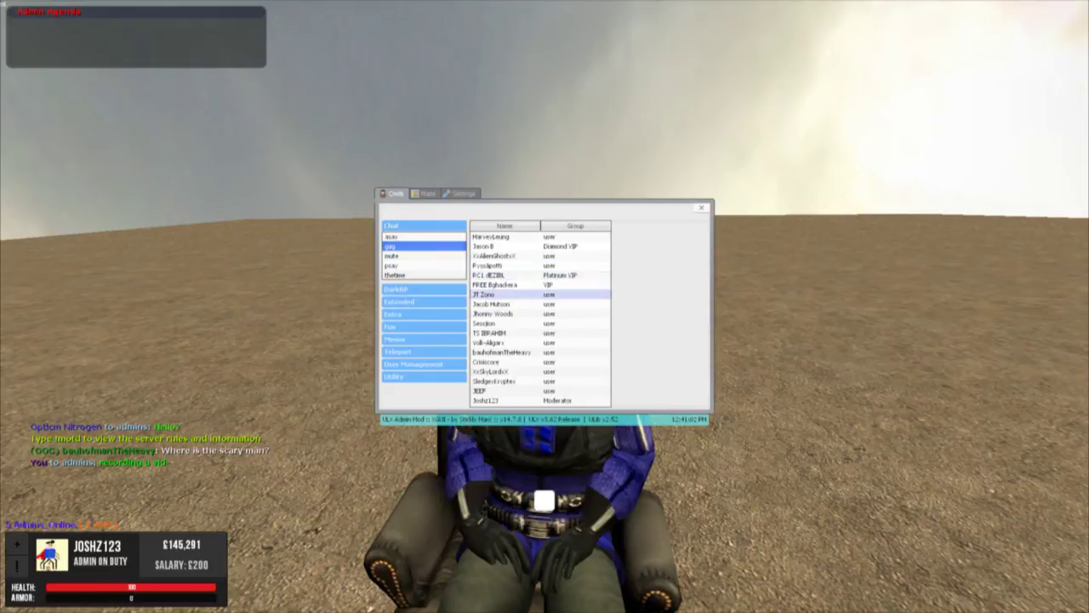
# Review the mute, psay and thetime commands in the Chat category, and run thetime
pyautogui.click(424, 256)
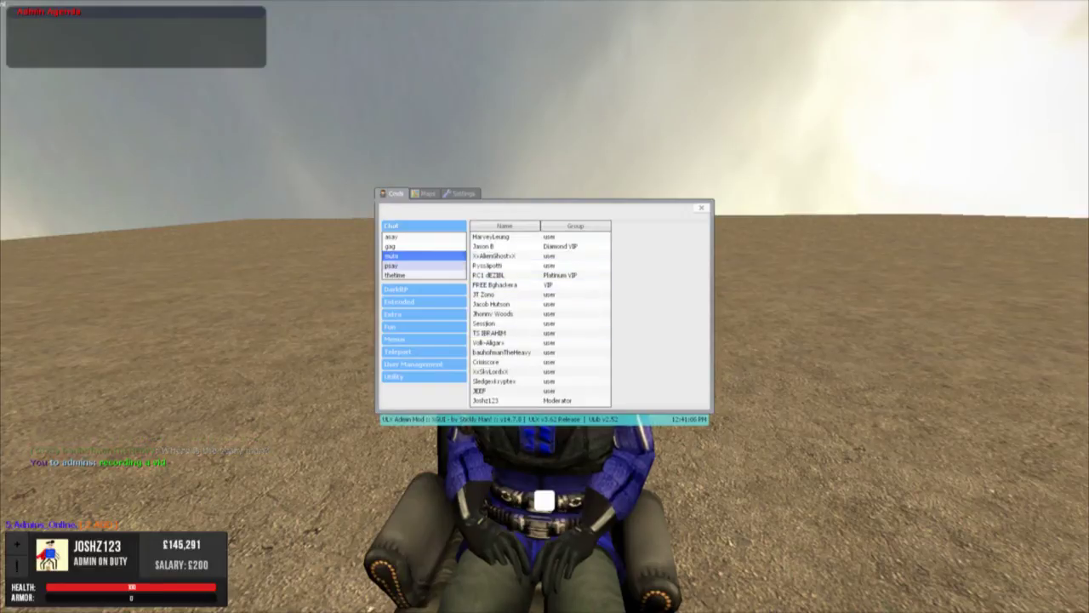
pyautogui.click(423, 266)
pyautogui.click(423, 275)
pyautogui.click(424, 266)
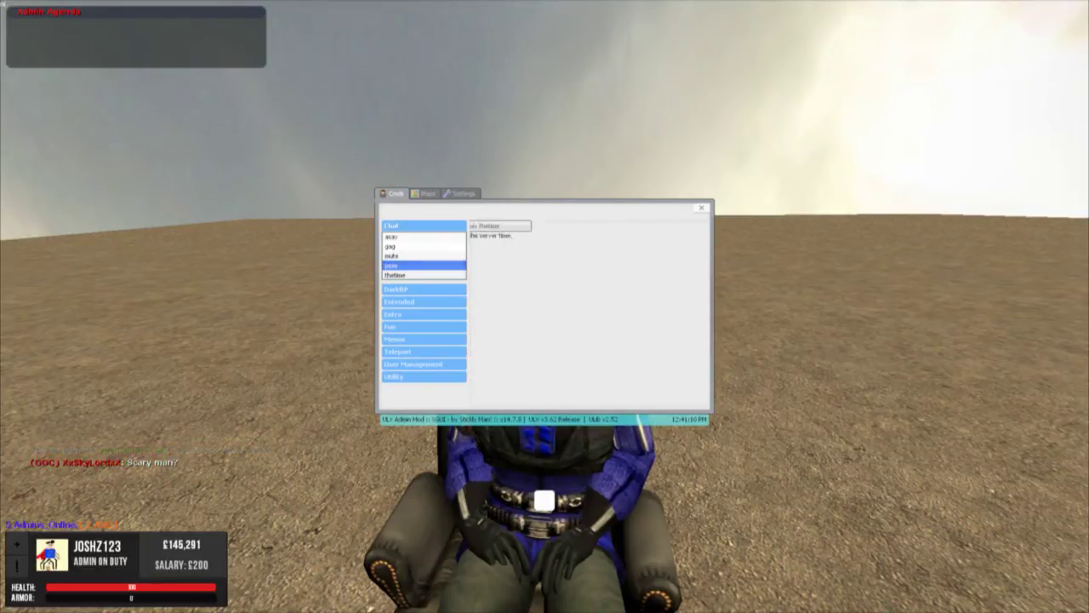
pyautogui.click(423, 275)
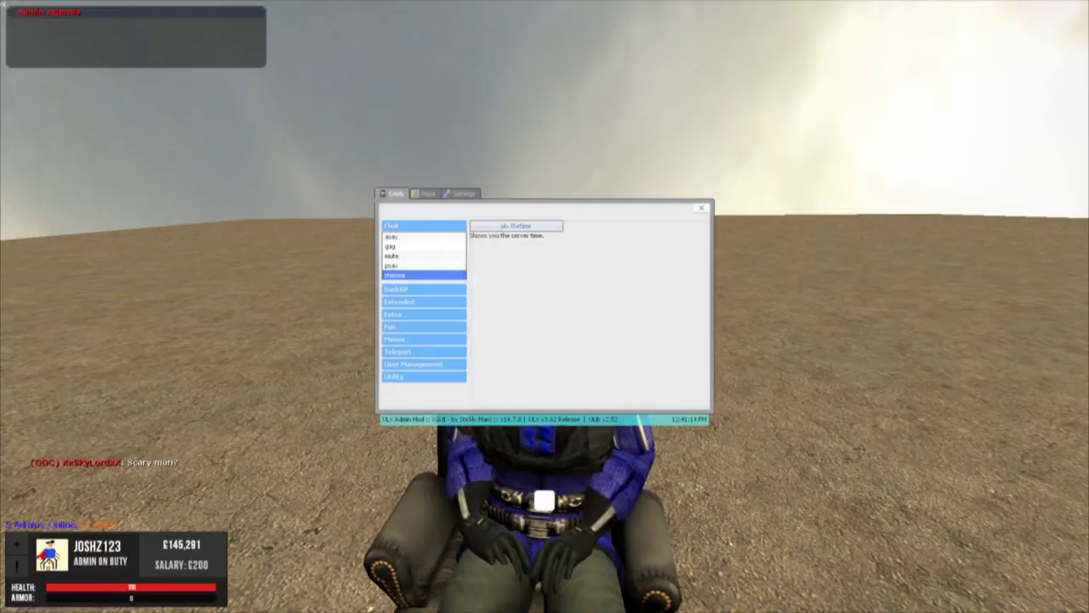
pyautogui.click(516, 225)
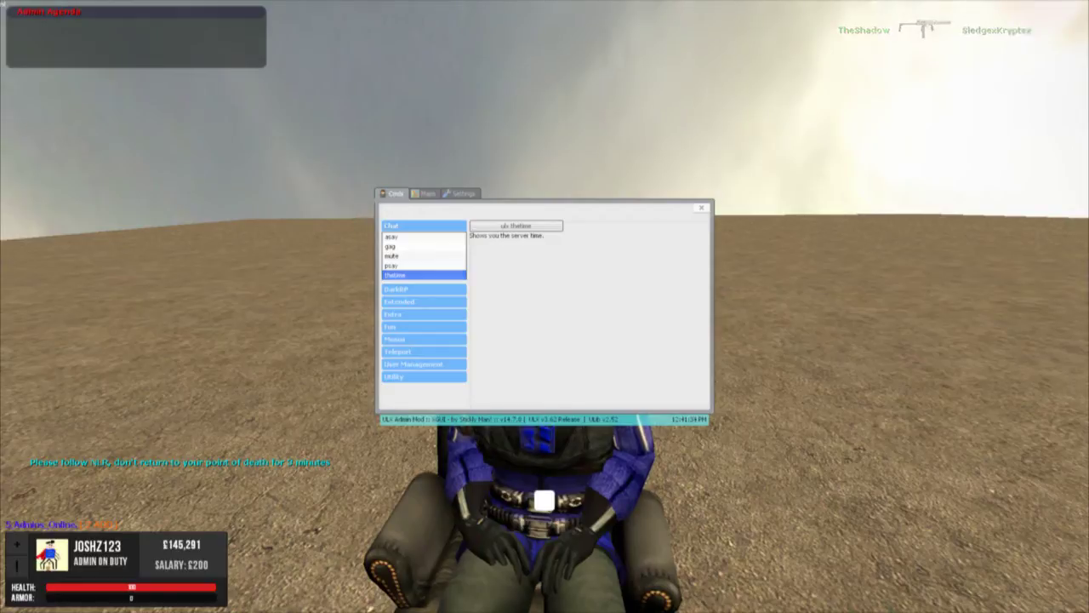
# Show the banjob command in the DarkRP category with the Diamond VIP player as target, and its job field
pyautogui.click(423, 289)
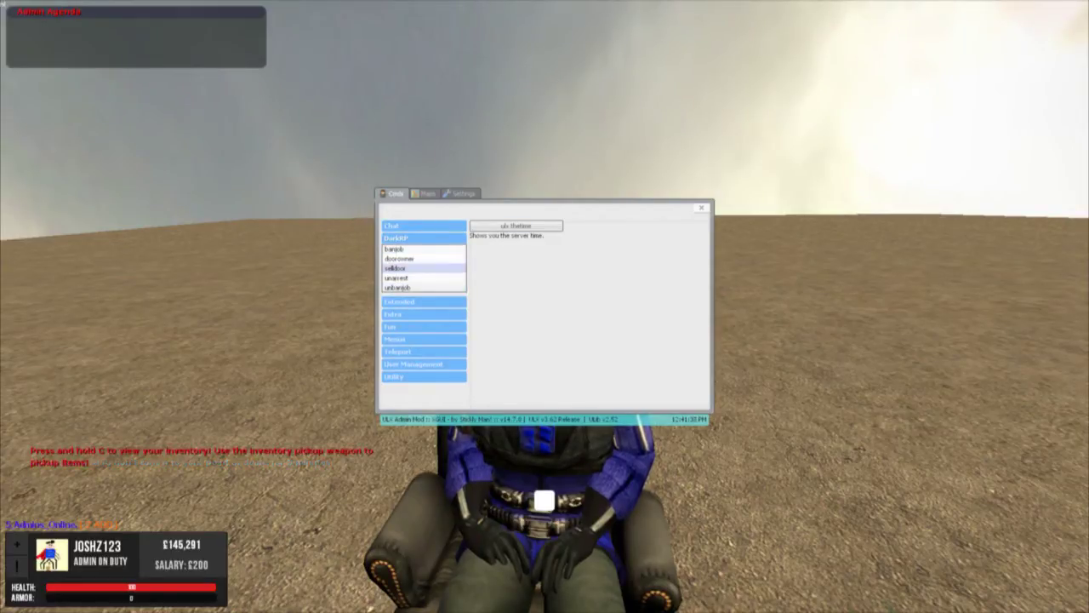
pyautogui.click(417, 249)
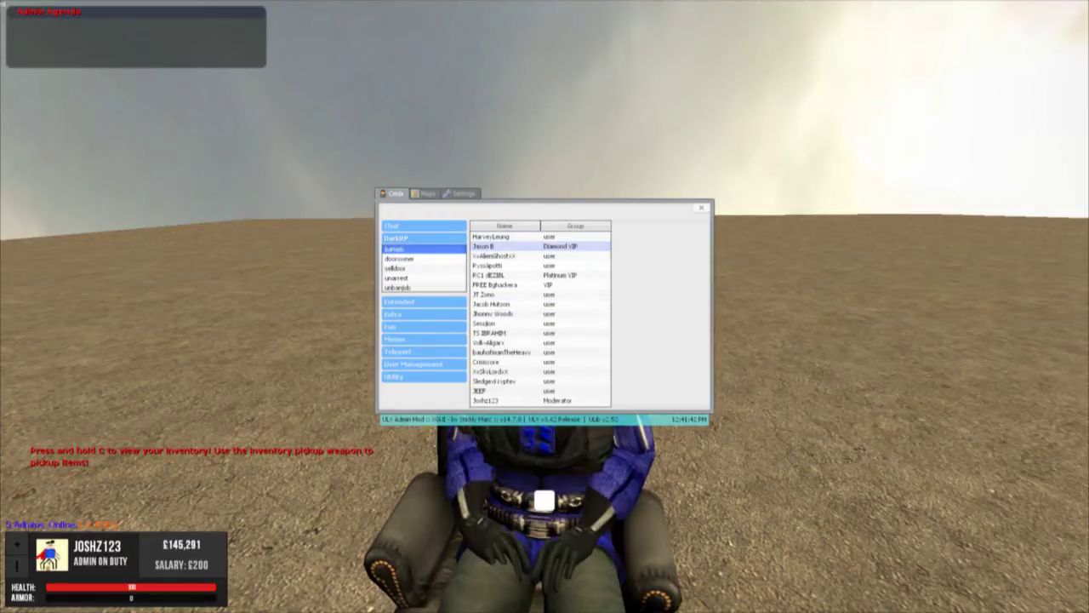
pyautogui.click(510, 245)
pyautogui.click(660, 227)
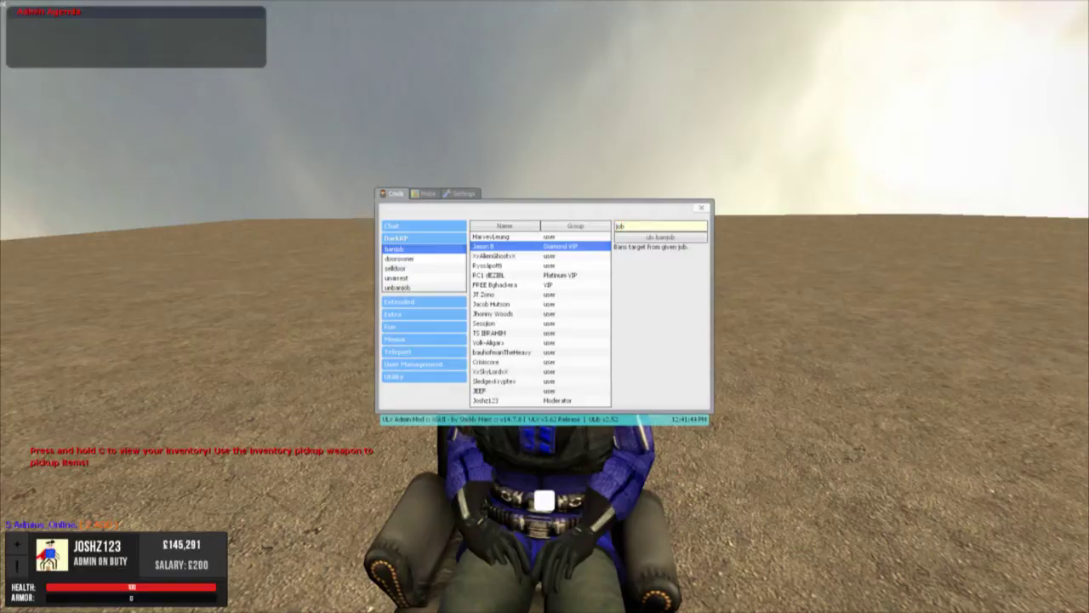
# Review the doorowner, selldoor, unarrest and unbanjob commands in the DarkRP category
pyautogui.click(417, 258)
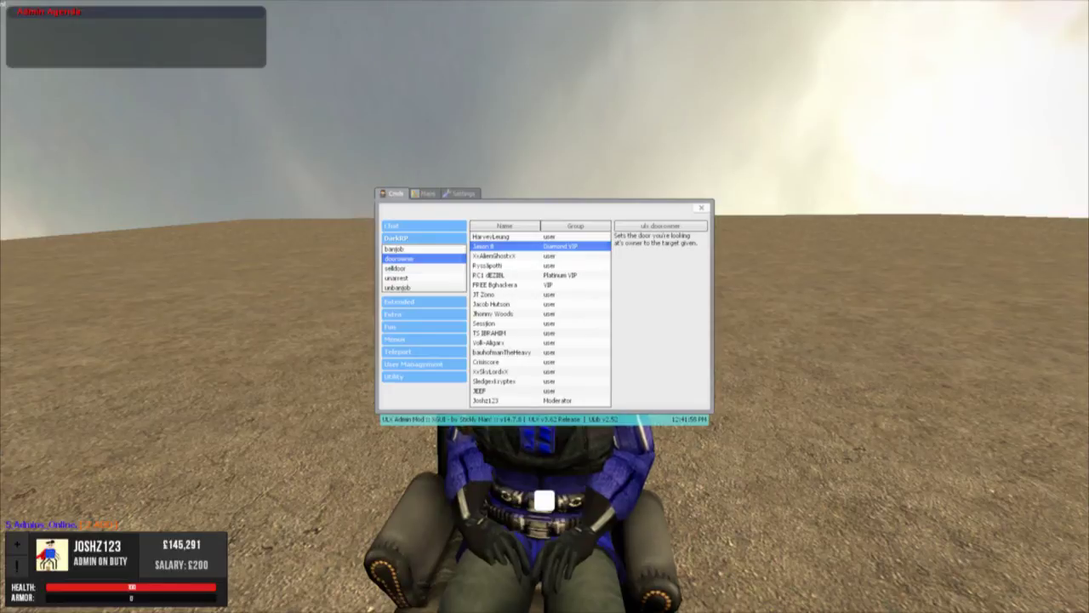
pyautogui.click(396, 268)
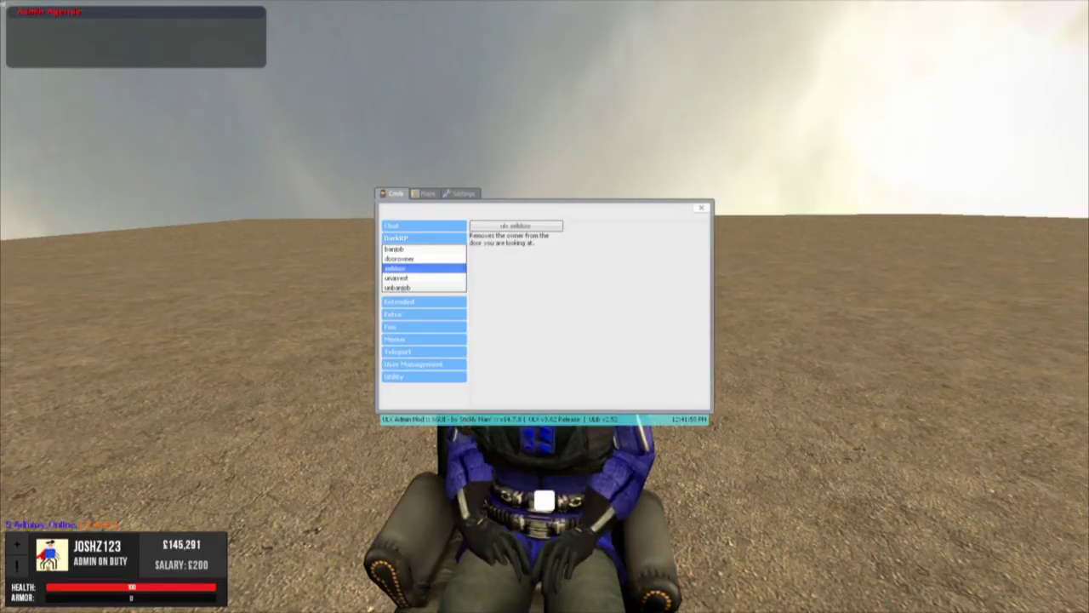
pyautogui.click(397, 279)
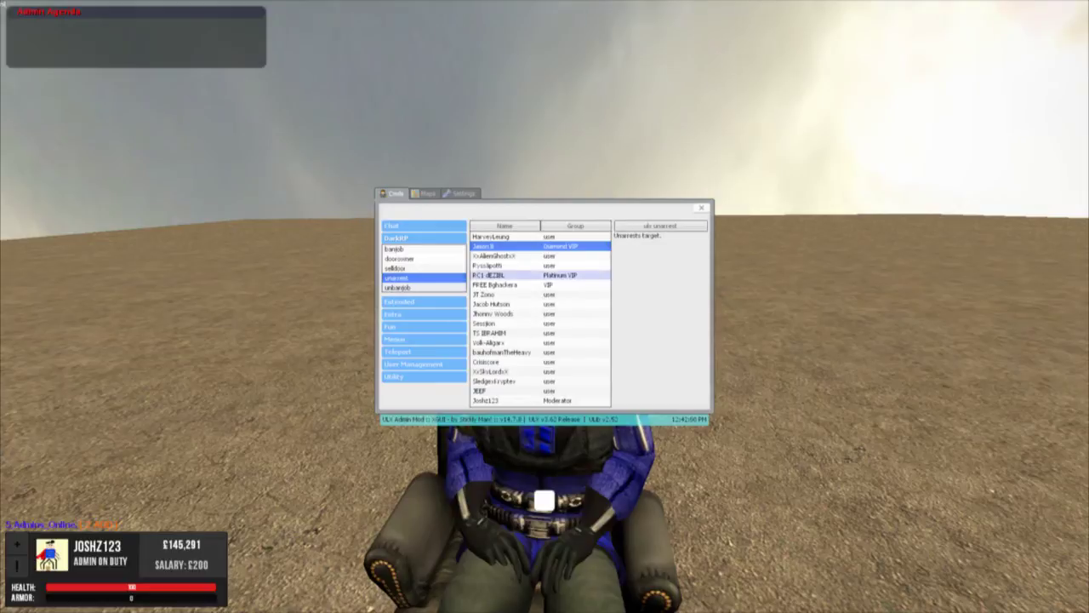
pyautogui.click(510, 255)
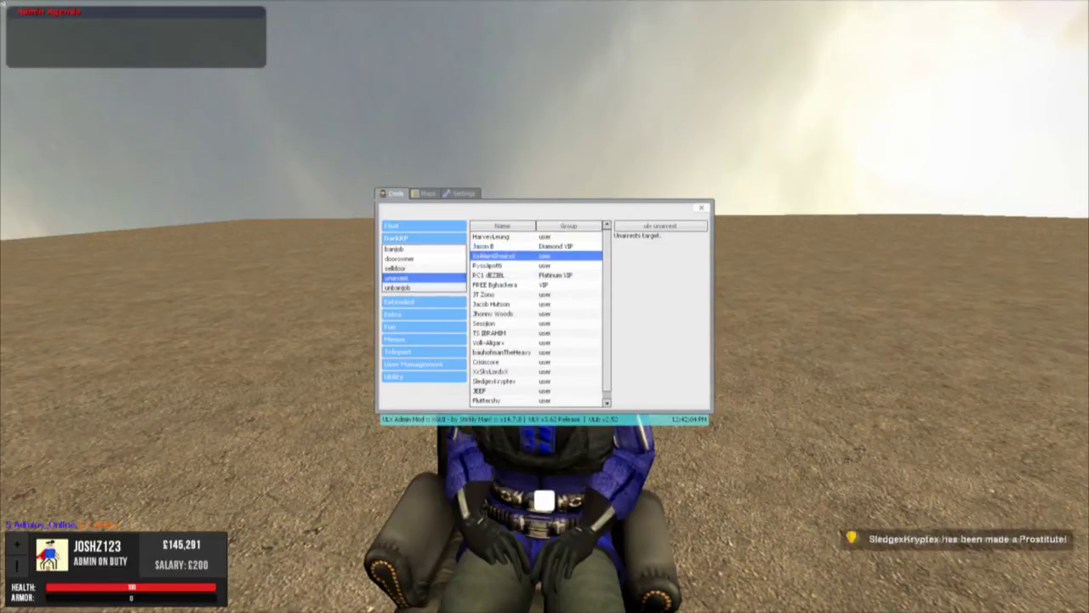
pyautogui.click(397, 287)
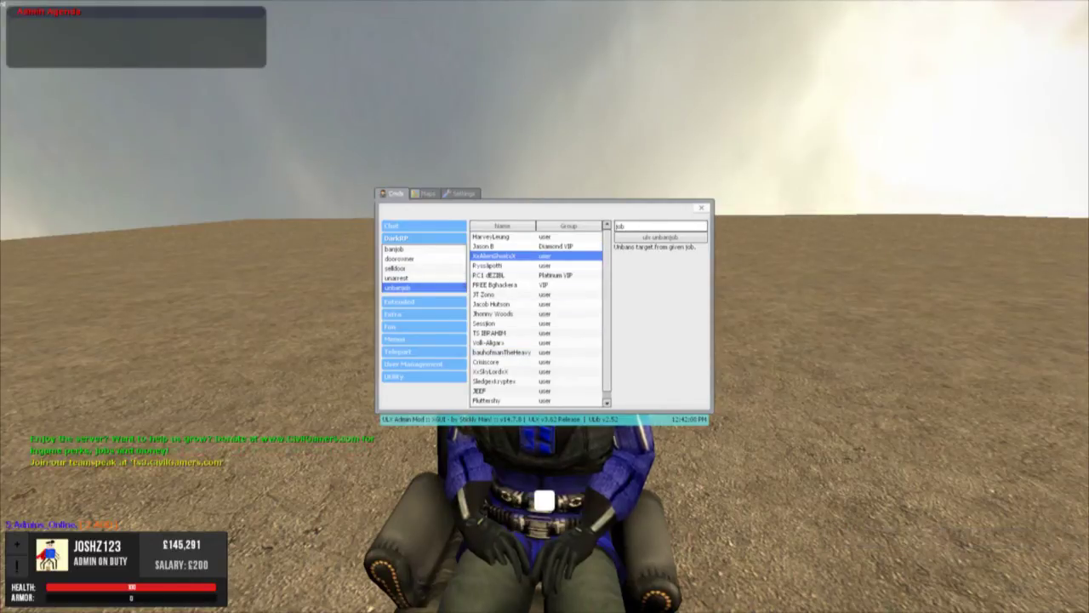
# Look through the Extended and Extra command categories, and expand the Fun category
pyautogui.click(397, 301)
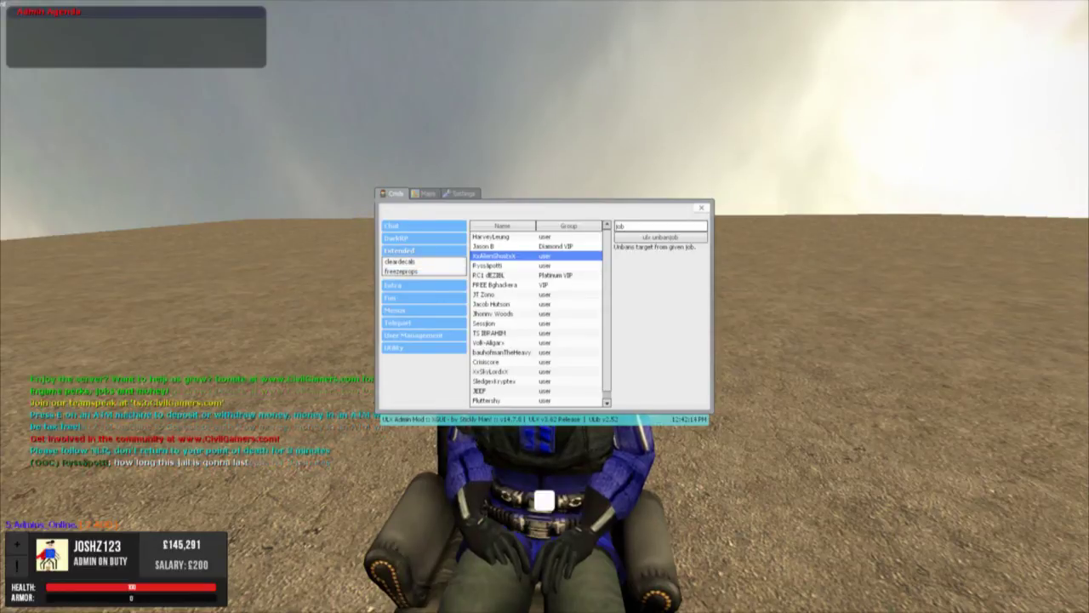
pyautogui.click(395, 285)
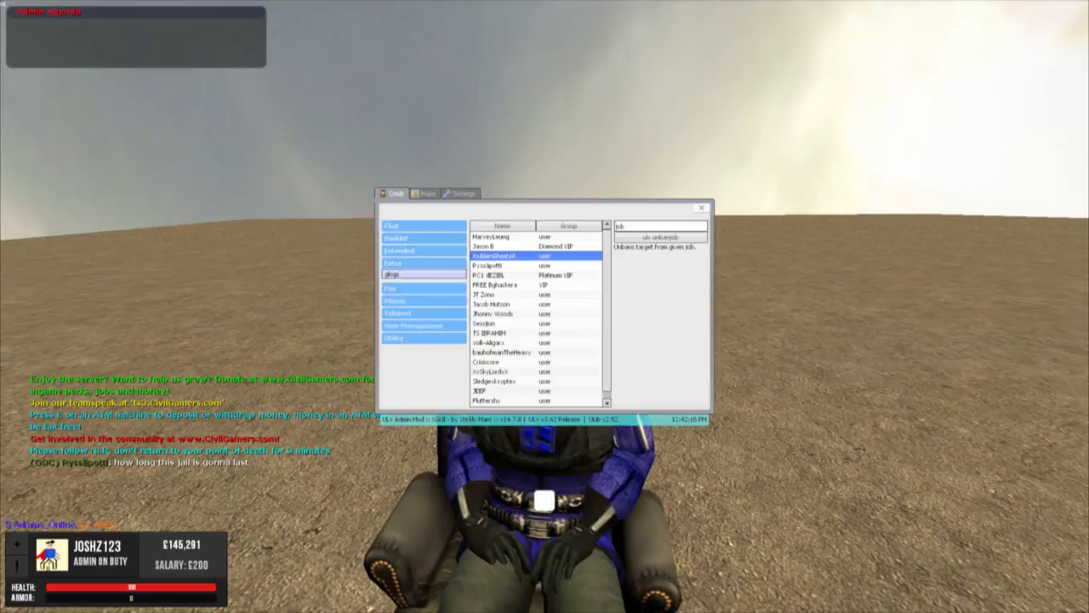
pyautogui.click(400, 288)
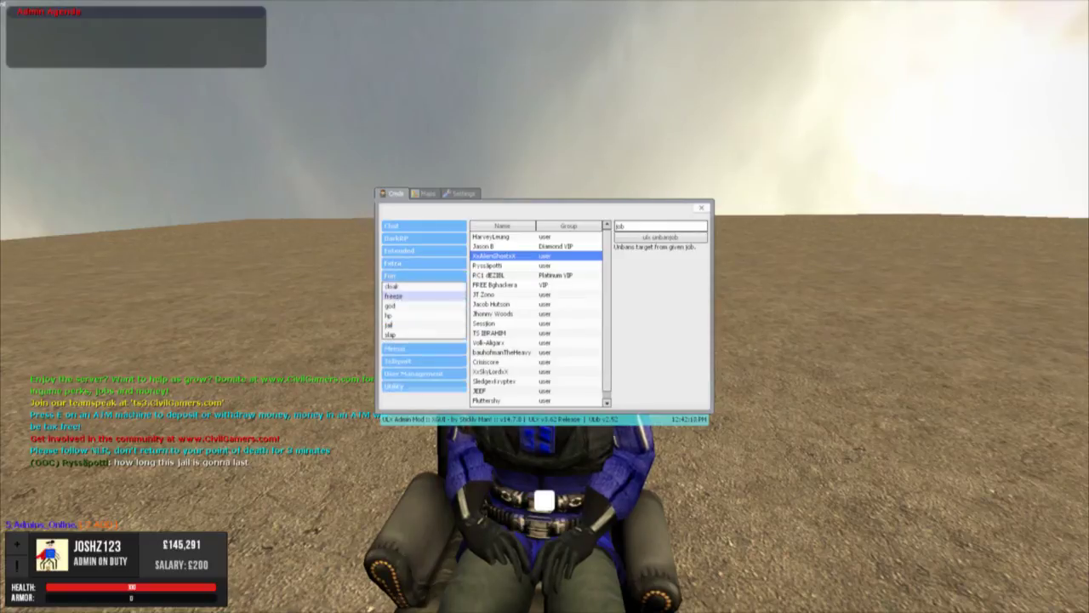
# Cloak the selected user-group player with an amount of 255, and uncloak that player again
pyautogui.click(400, 287)
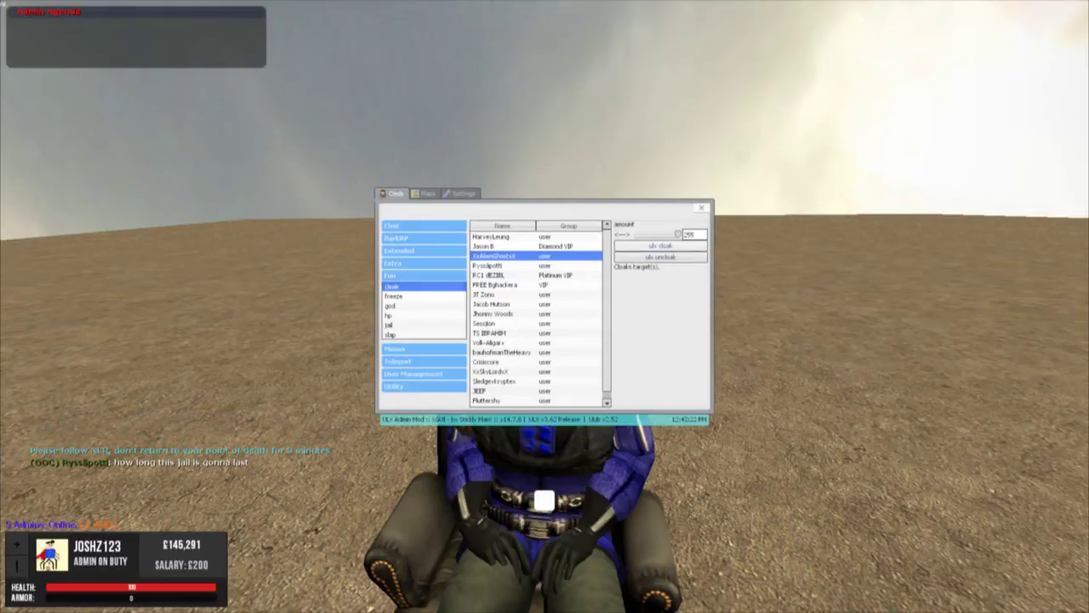
pyautogui.click(661, 246)
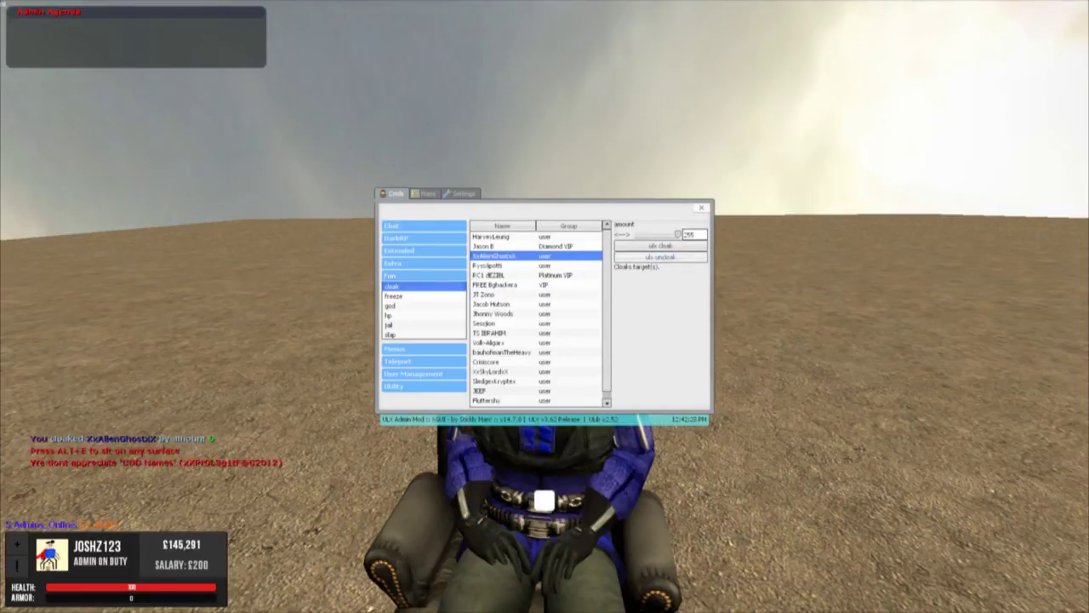
pyautogui.click(660, 256)
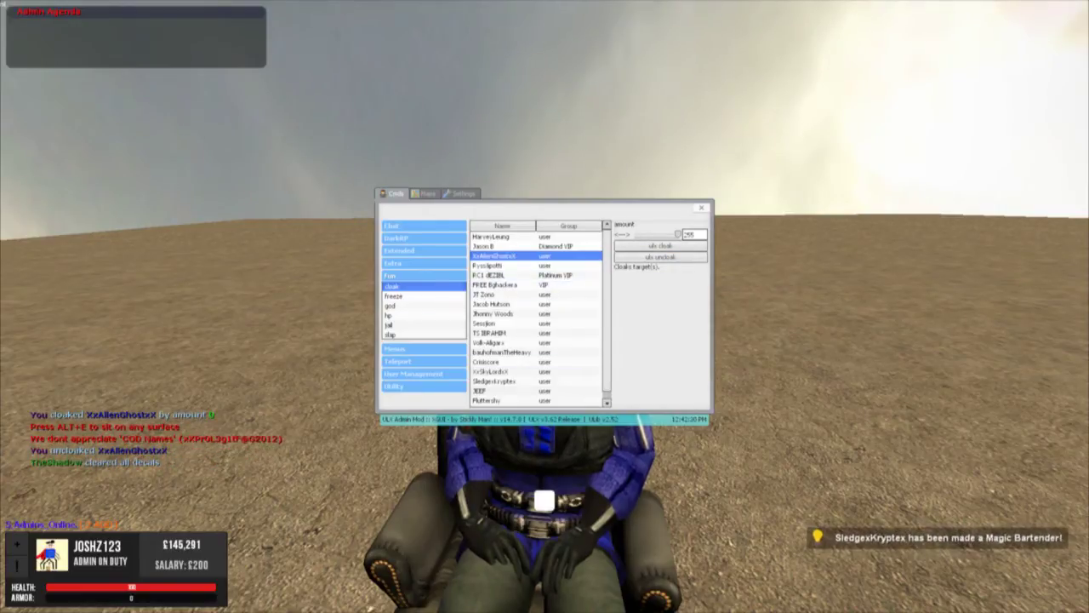
# Choose your own Moderator player as the cloak target, and cloak and uncloak yourself
pyautogui.click(536, 402)
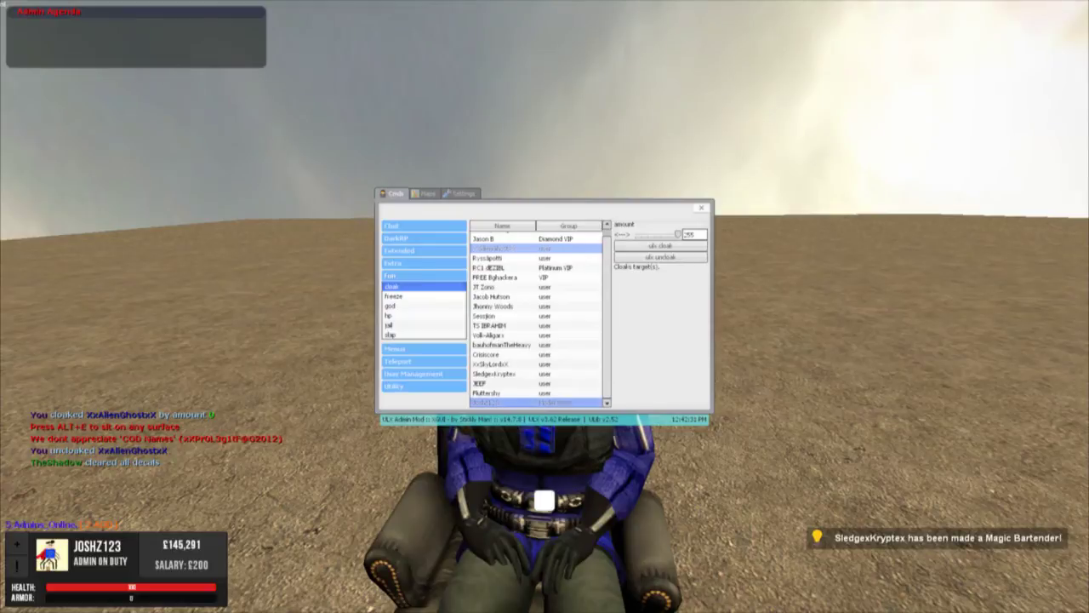
pyautogui.click(660, 245)
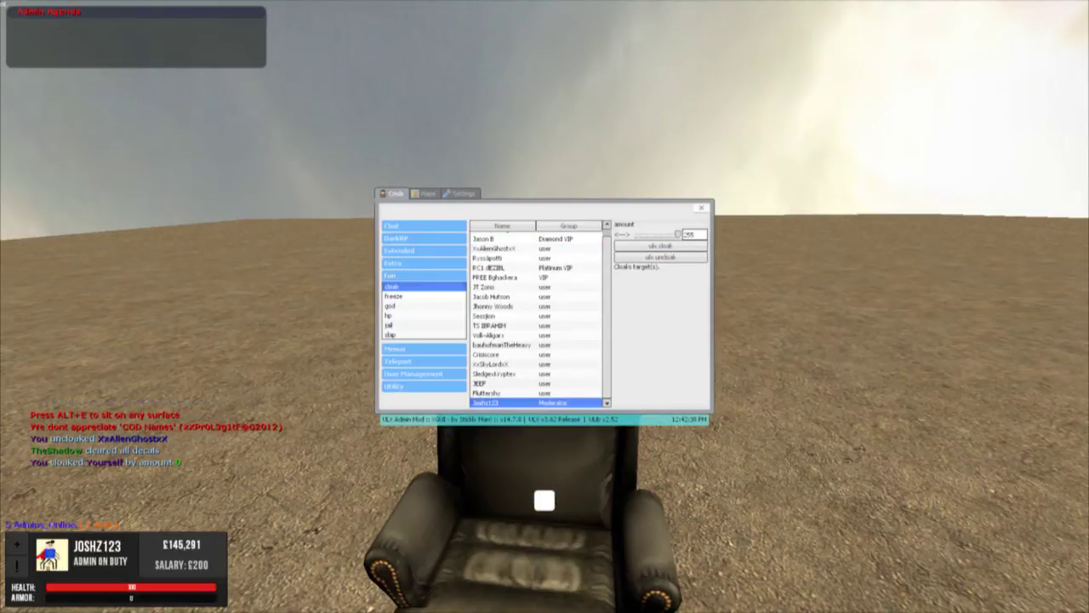
pyautogui.click(660, 257)
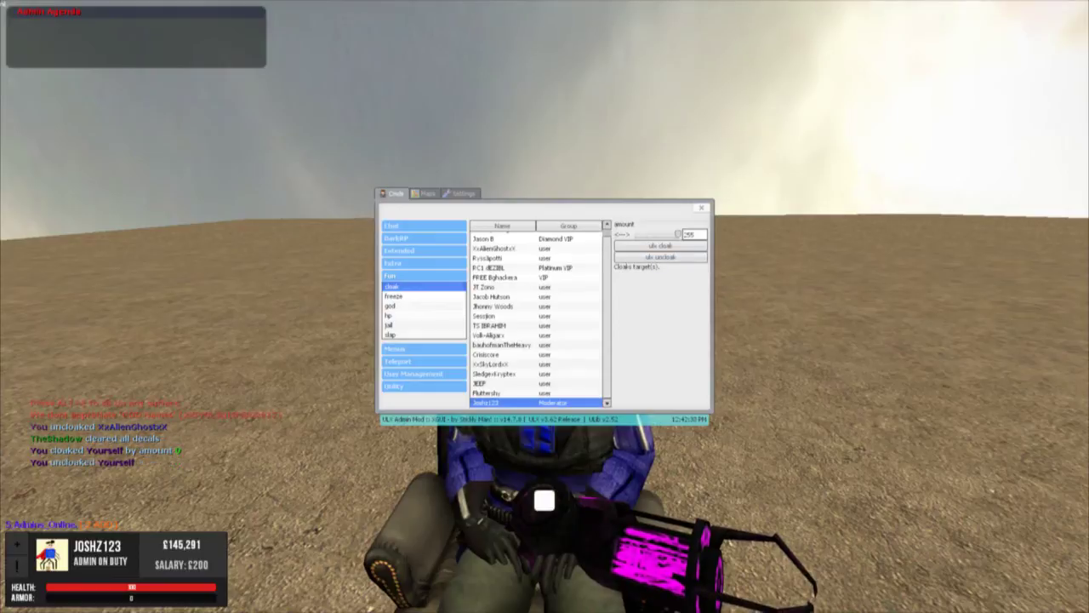
# Show the freeze command in the Fun category, and grant god mode to your own player
pyautogui.click(423, 296)
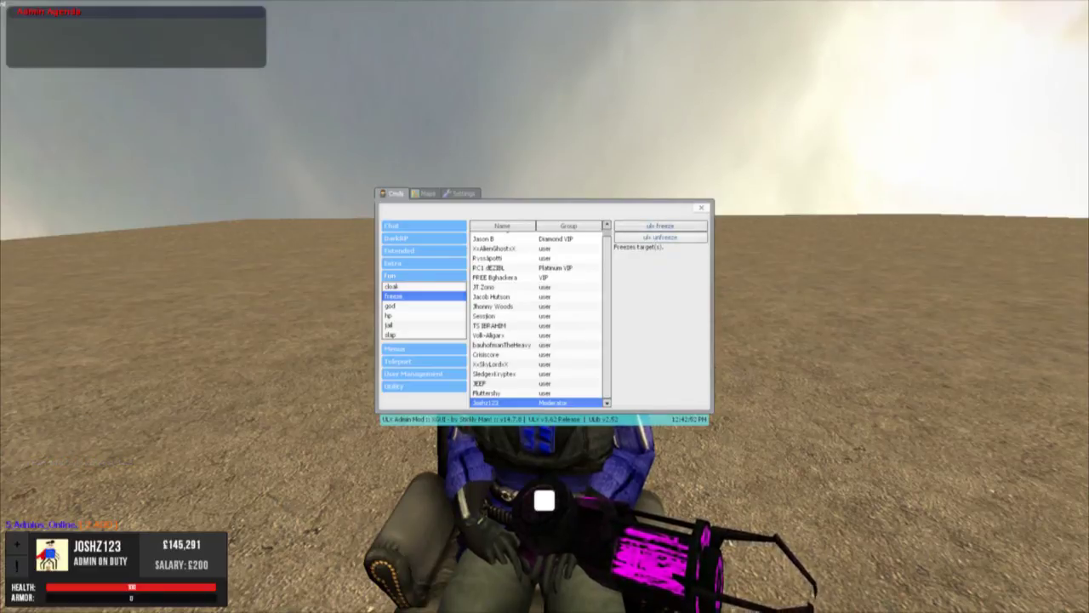
pyautogui.click(423, 307)
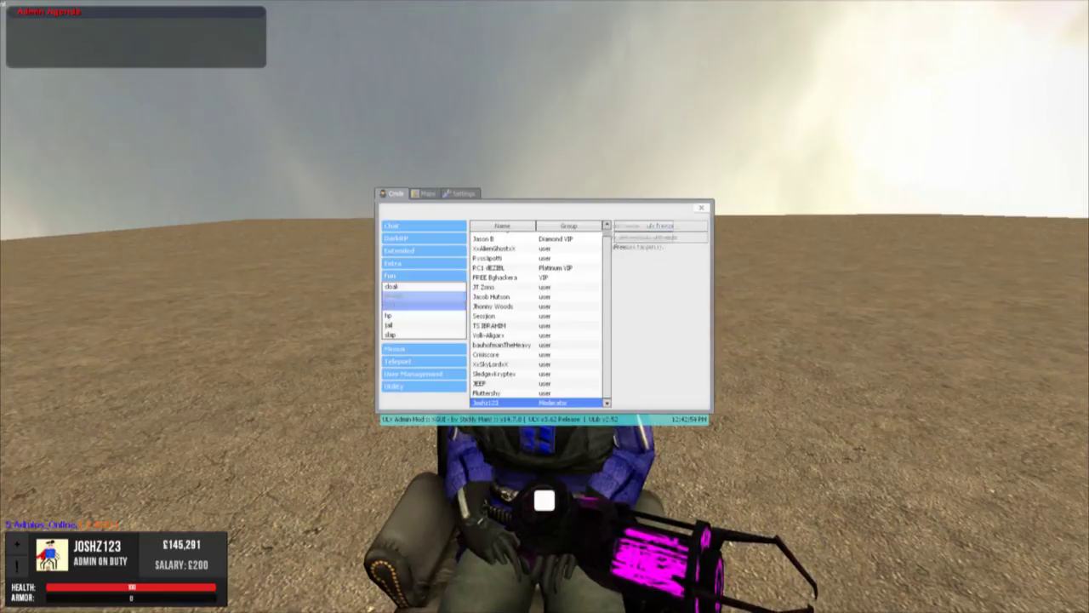
pyautogui.click(660, 226)
pyautogui.click(660, 225)
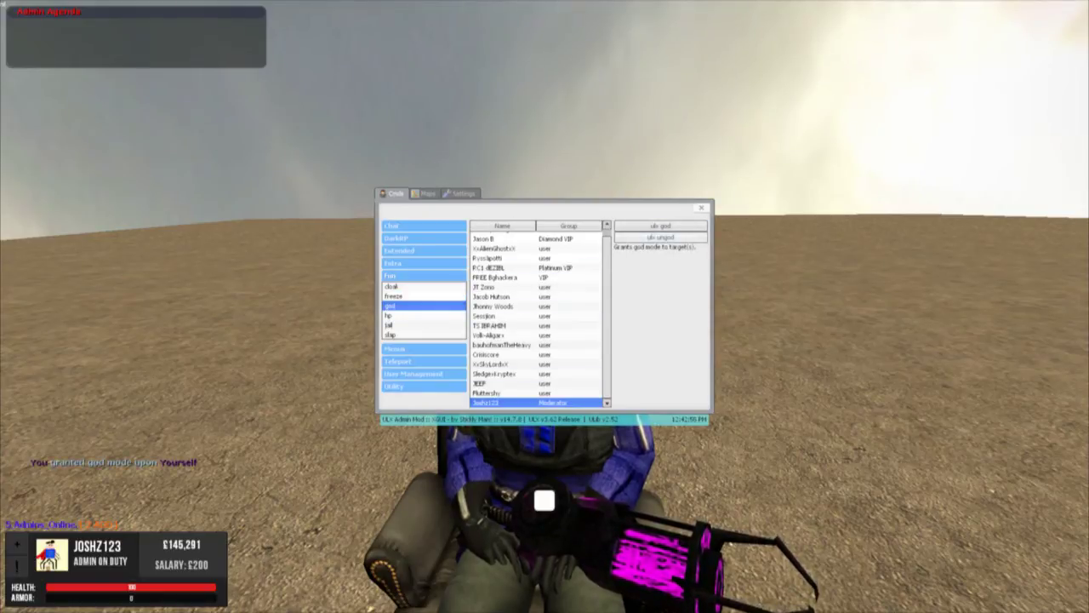
# Set your own player's hp to 10000 with the hp command
pyautogui.click(424, 316)
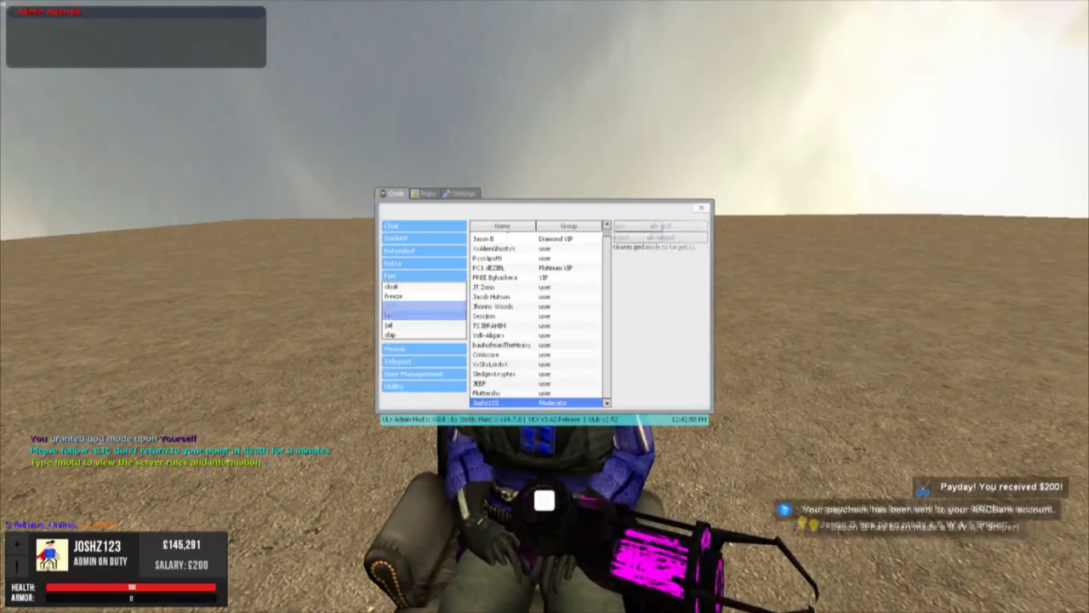
pyautogui.click(694, 234)
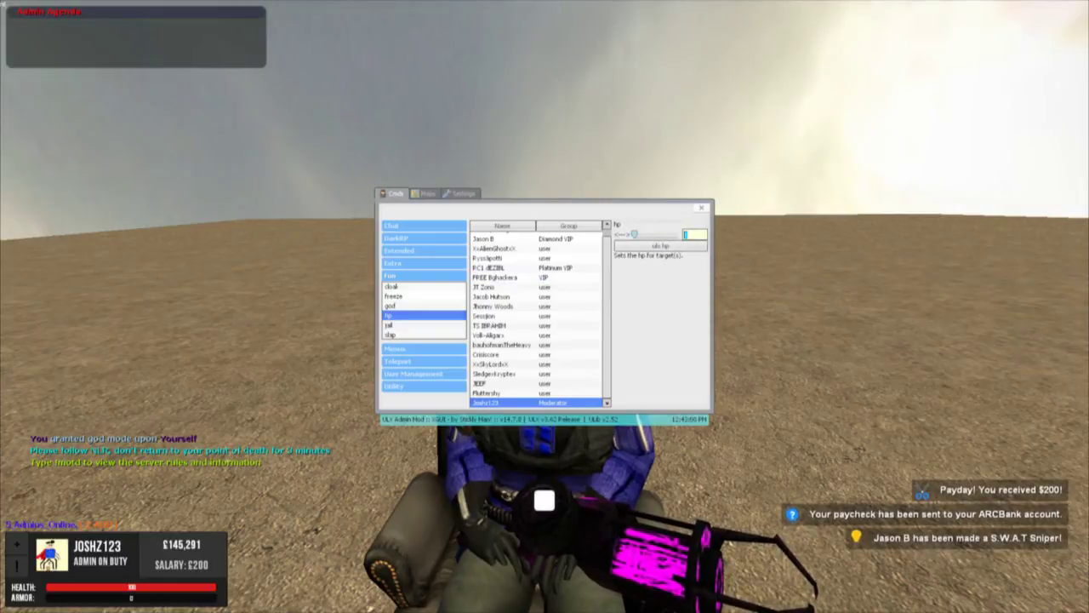
pyautogui.write('10000')
pyautogui.press('Return')
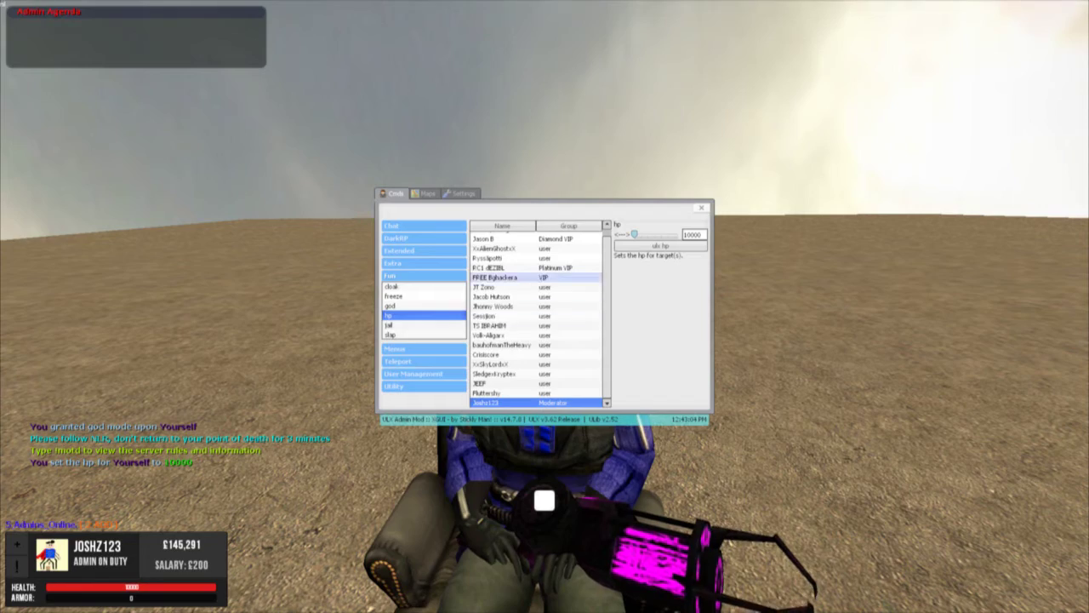
# Jail your own player with the duration at 0 seconds, close the admin menu to view the cage, and reopen the menu
pyautogui.click(424, 325)
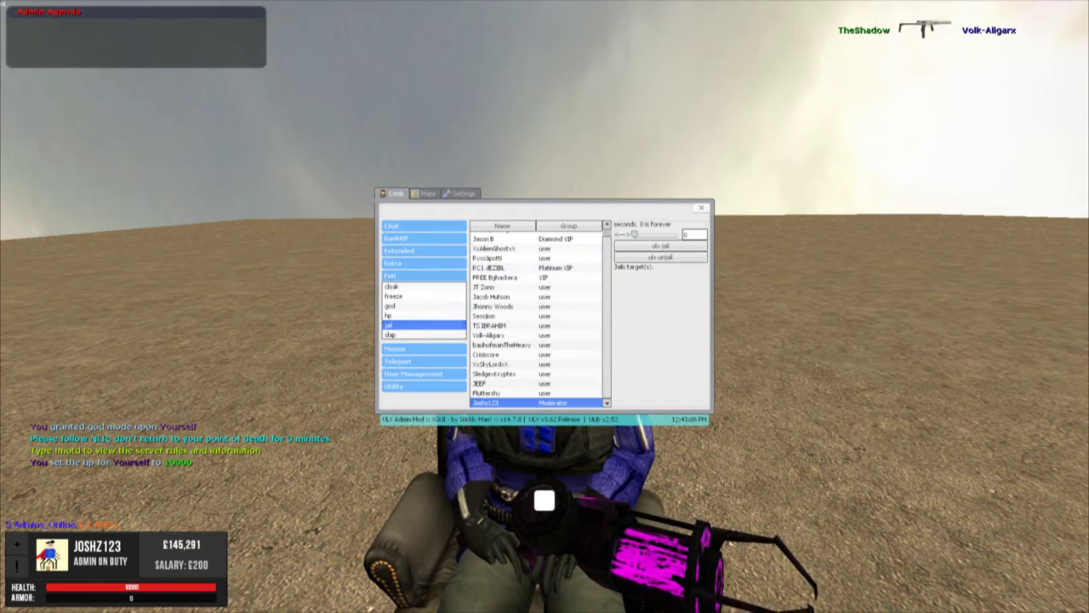
pyautogui.click(660, 246)
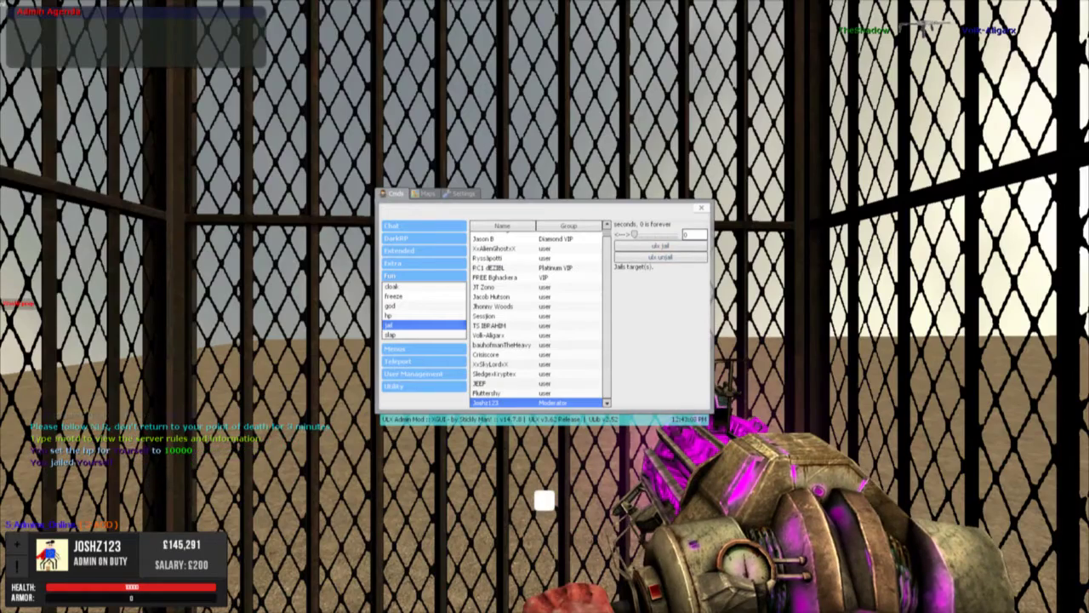
pyautogui.click(701, 207)
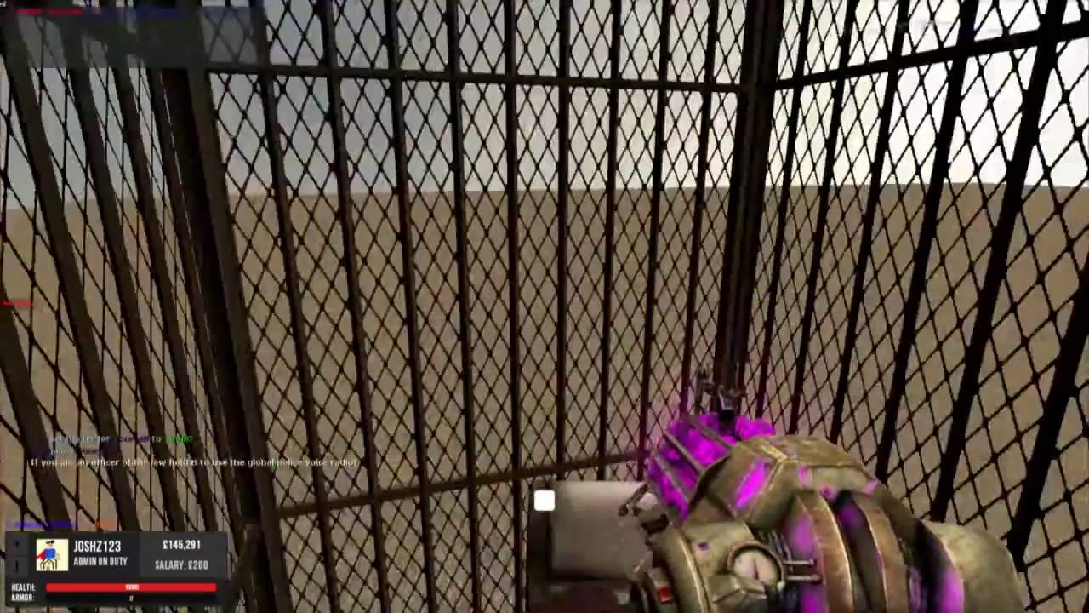
pyautogui.press('F6')
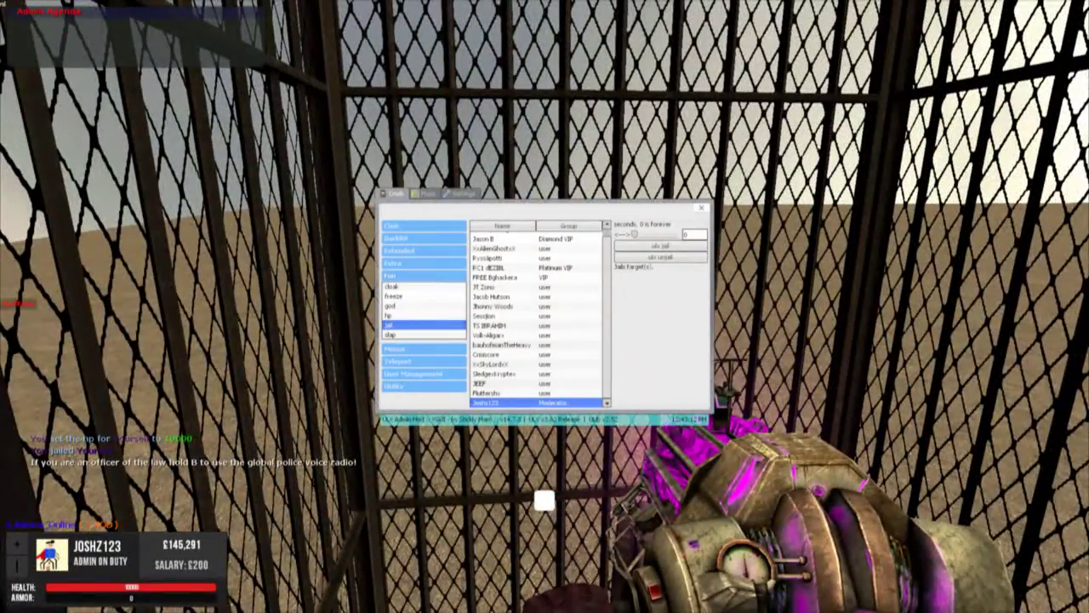
# Unjail your own player, close the admin menu and sit down in the office chair
pyautogui.click(660, 257)
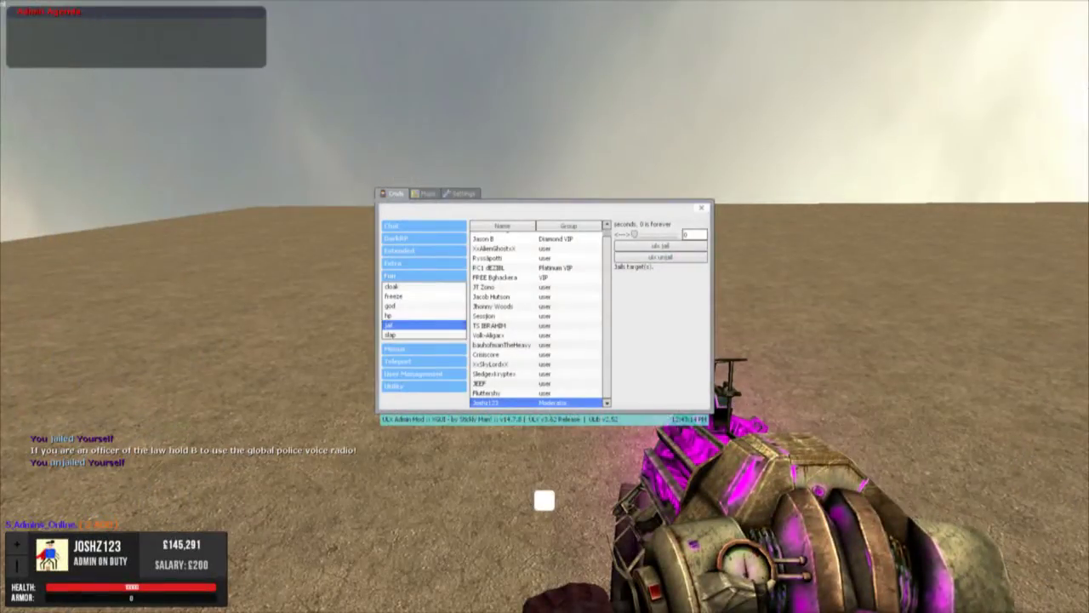
pyautogui.click(702, 208)
pyautogui.press('e')
pyautogui.press('ctrl')
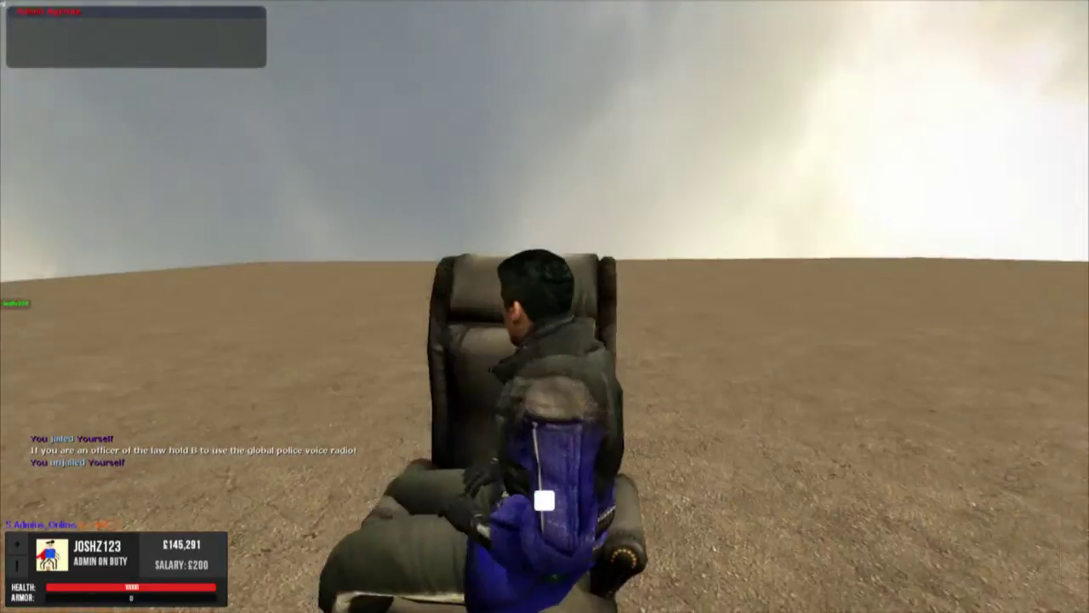
# Reopen the admin menu and show the slap command in the Fun category
pyautogui.press('F6')
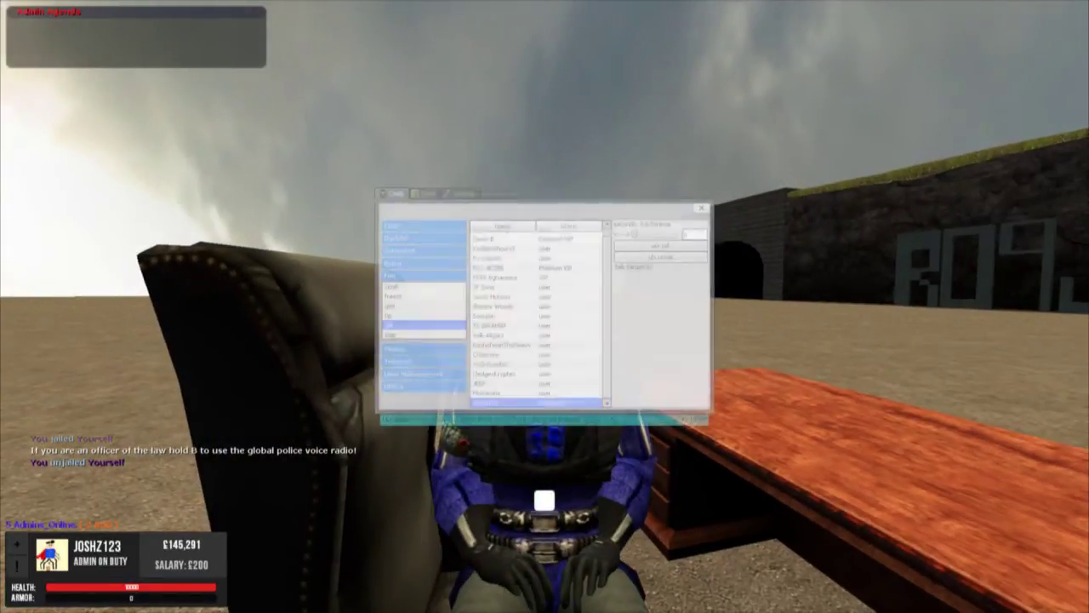
pyautogui.click(391, 335)
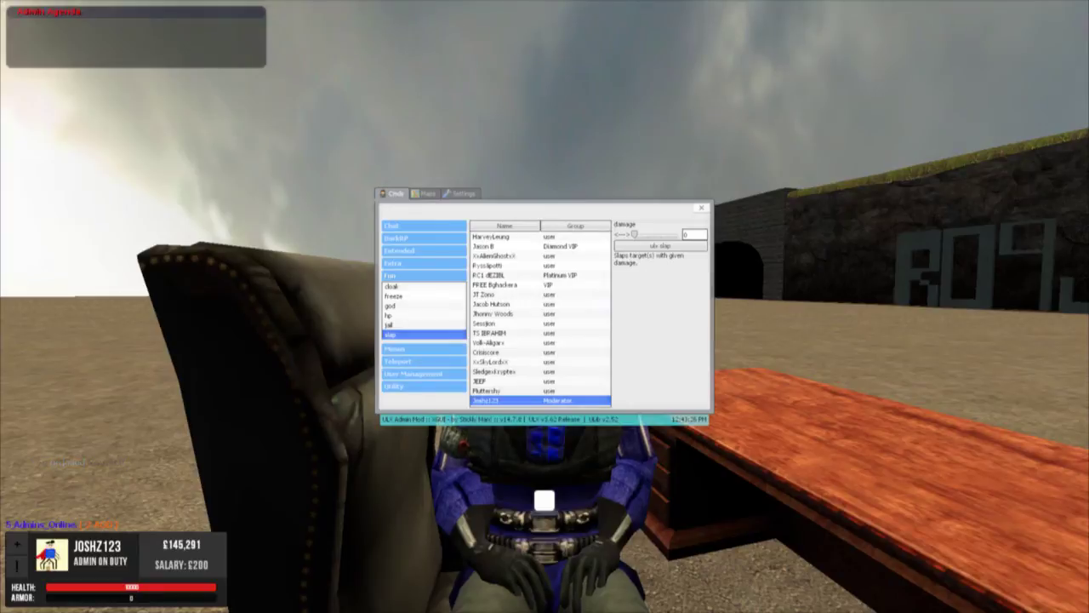
# Run the motd command from the Menus category, look through the server rules page and close it
pyautogui.click(423, 349)
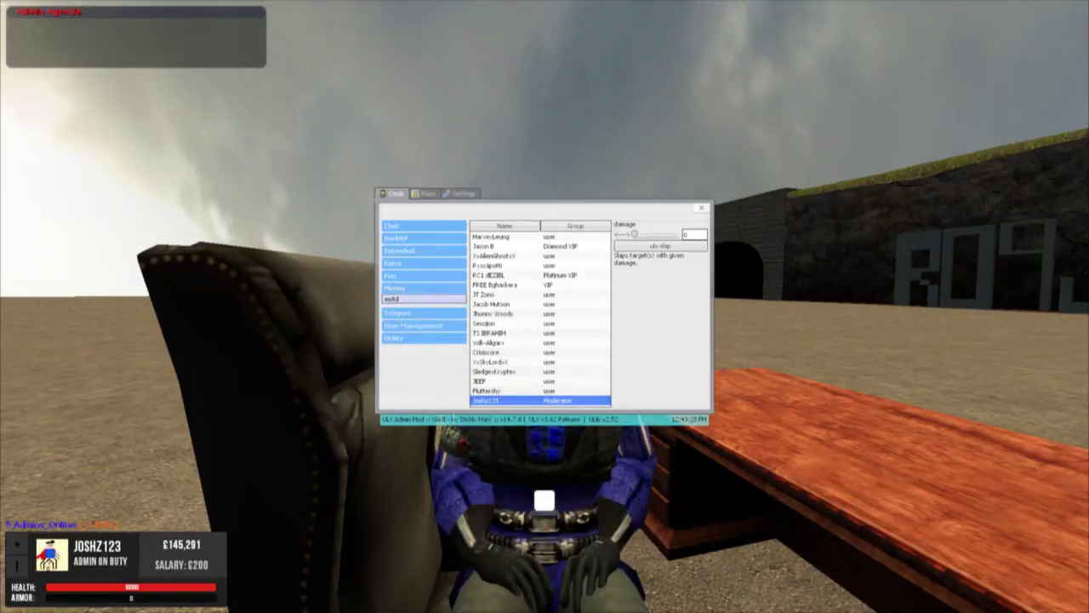
pyautogui.click(423, 299)
pyautogui.click(516, 225)
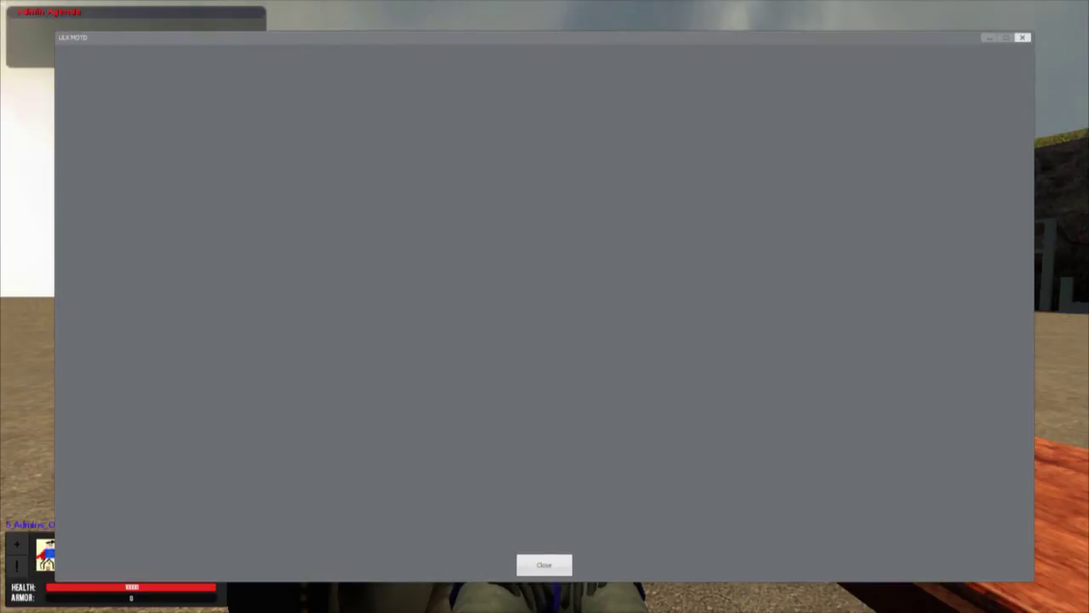
pyautogui.scroll(-6, 544, 298)
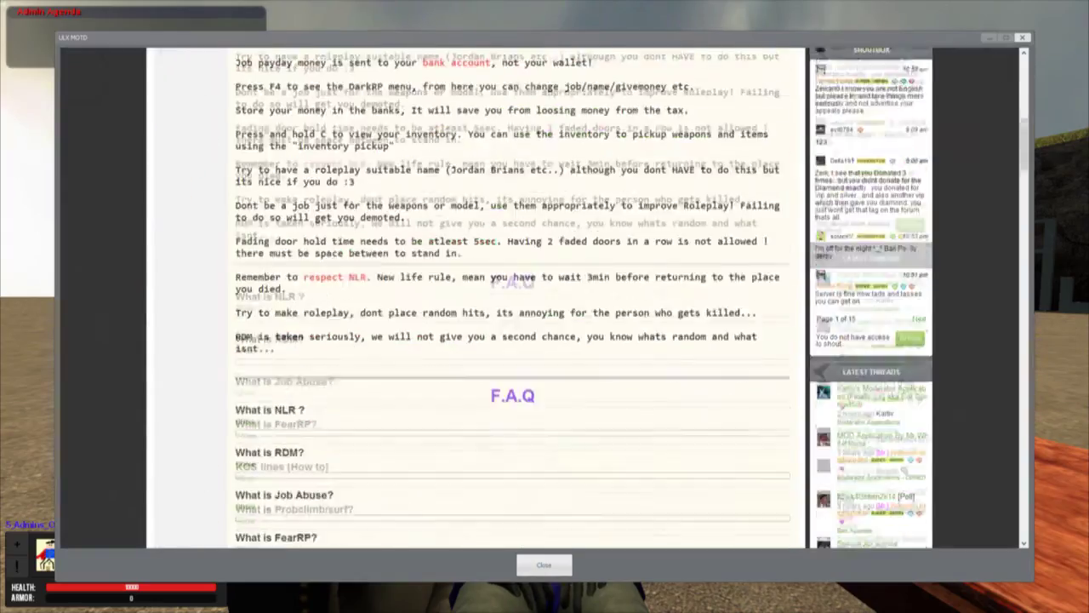
pyautogui.scroll(-10, 476, 297)
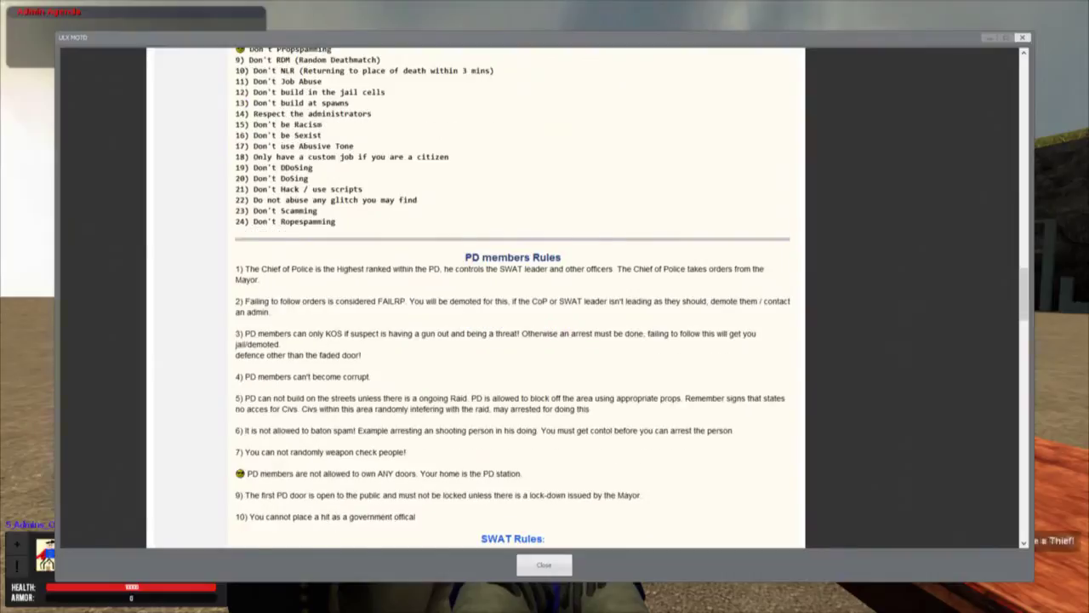
pyautogui.scroll(15, 477, 298)
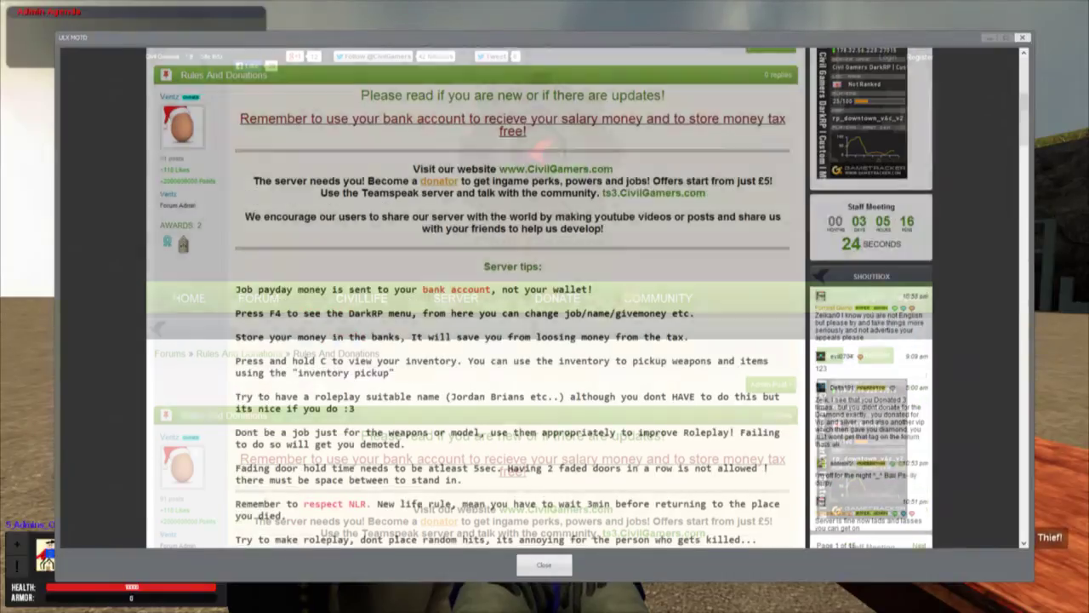
pyautogui.click(545, 565)
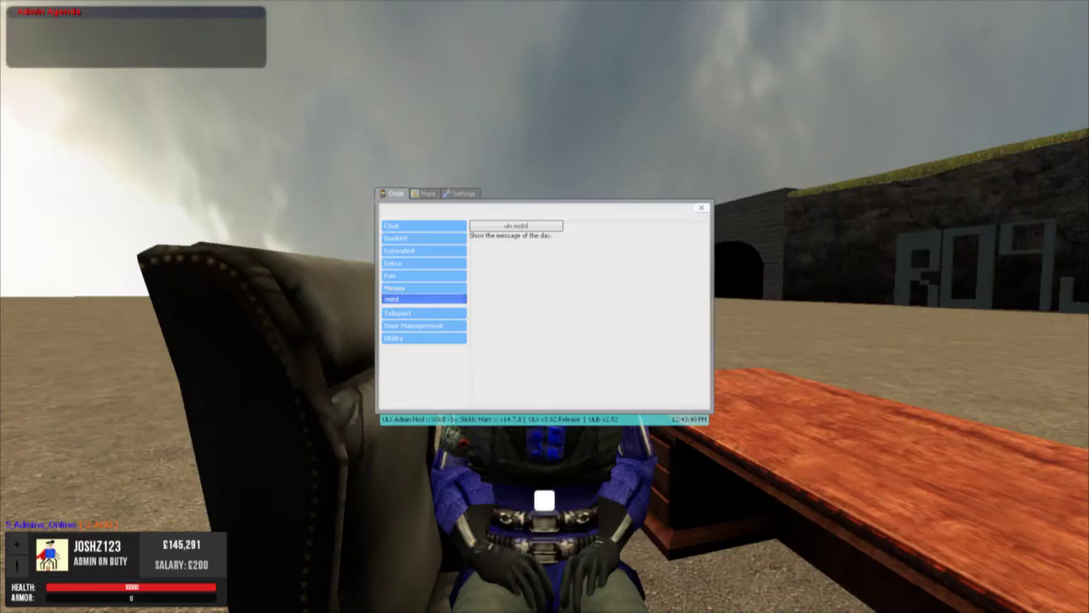
# Go through the Teleport category's back, bring, goto and teleport commands, choosing a regular user as the example target for bring
pyautogui.click(417, 313)
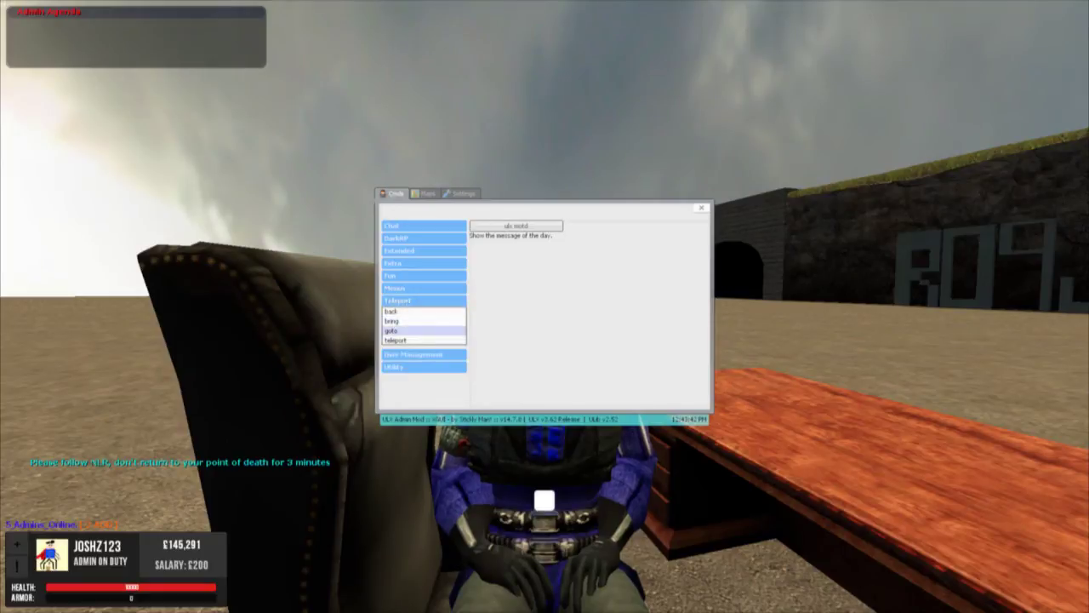
pyautogui.click(393, 311)
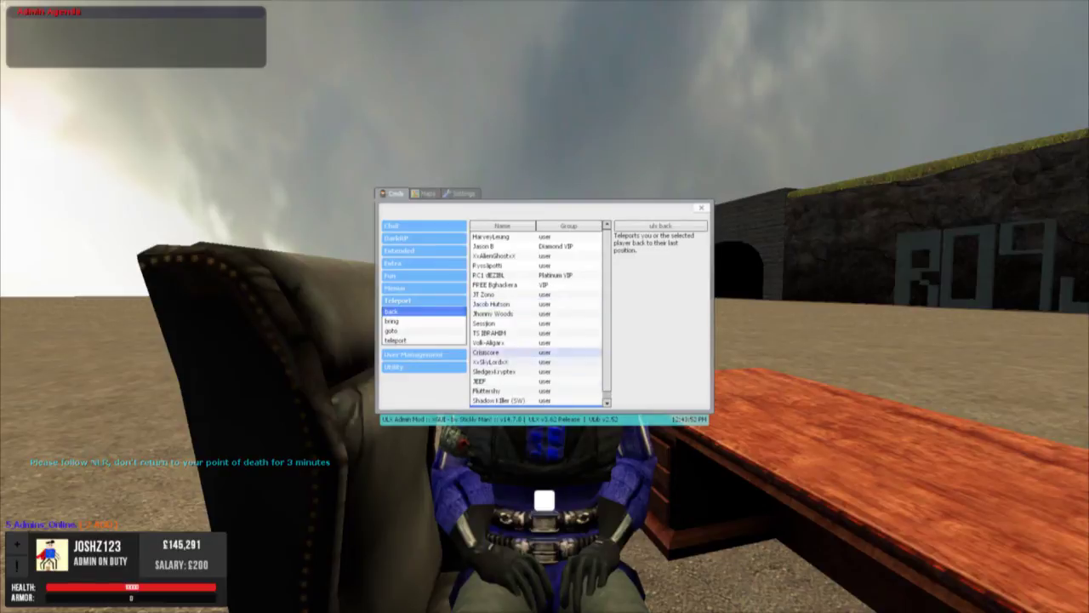
pyautogui.scroll(-1, 511, 325)
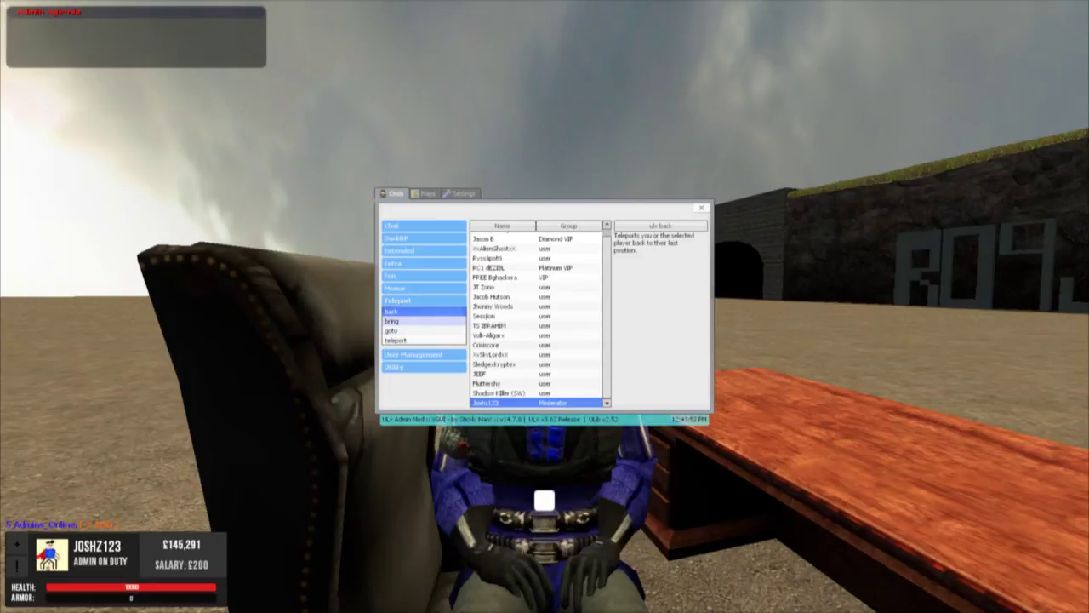
pyautogui.click(392, 321)
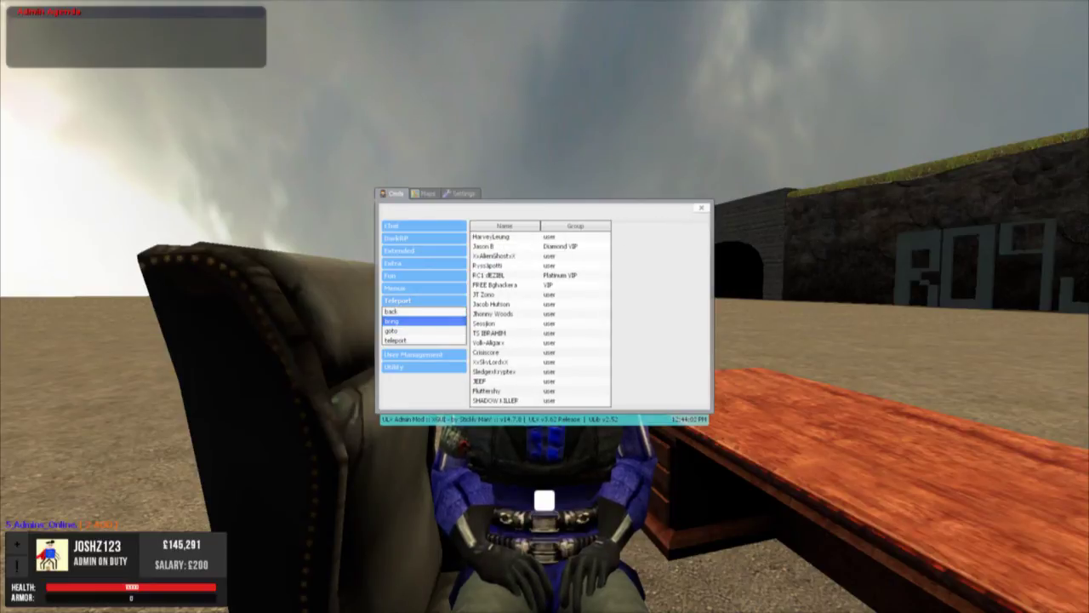
pyautogui.click(510, 314)
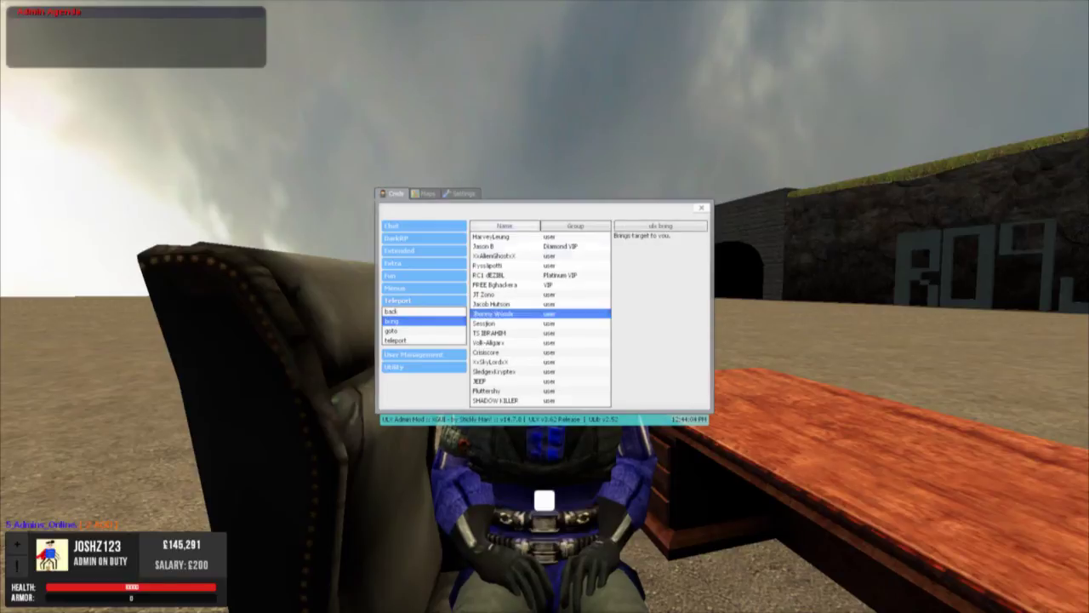
pyautogui.scroll(-1, 536, 314)
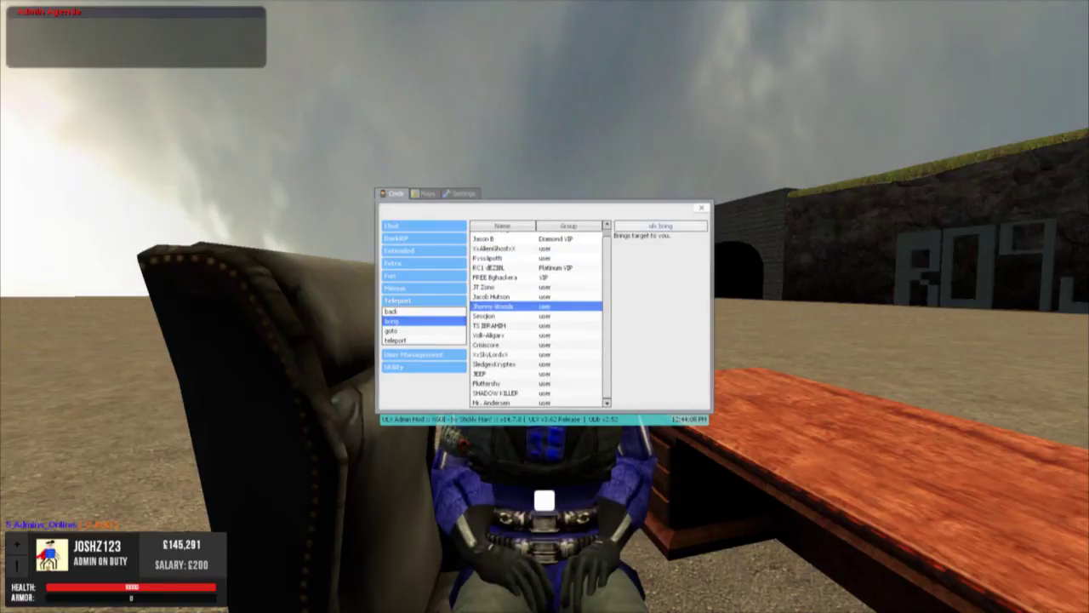
pyautogui.click(393, 331)
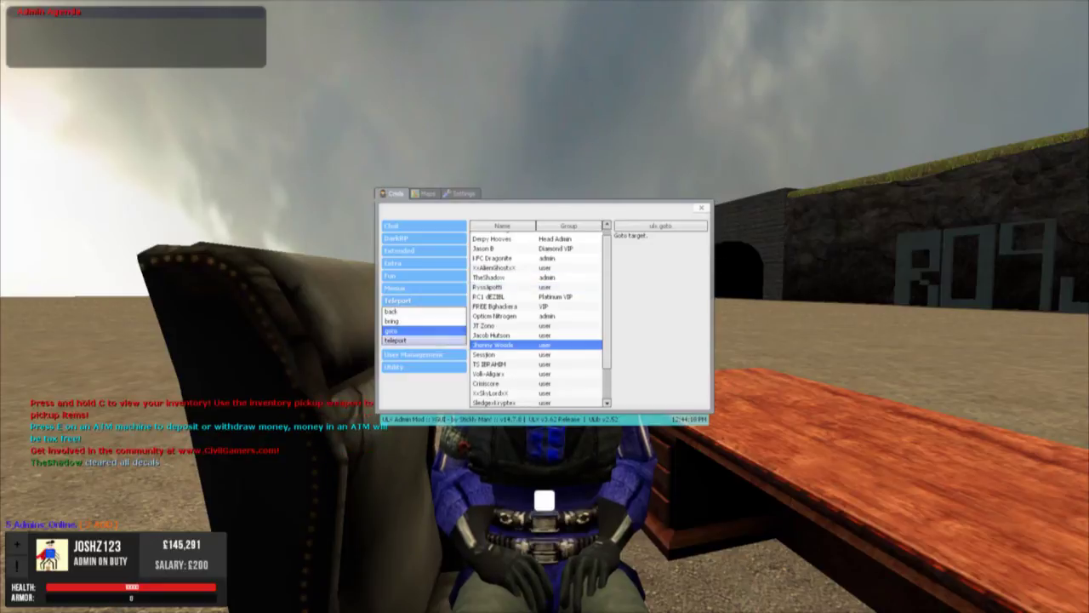
pyautogui.click(396, 340)
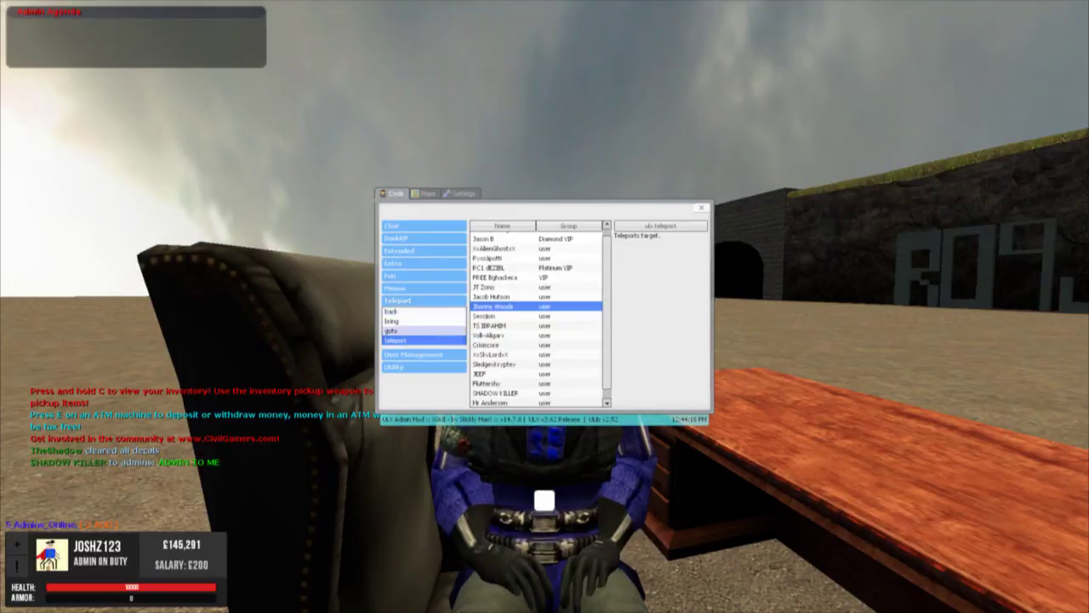
# Show the usermanagementhelp command in the User Management category
pyautogui.click(414, 355)
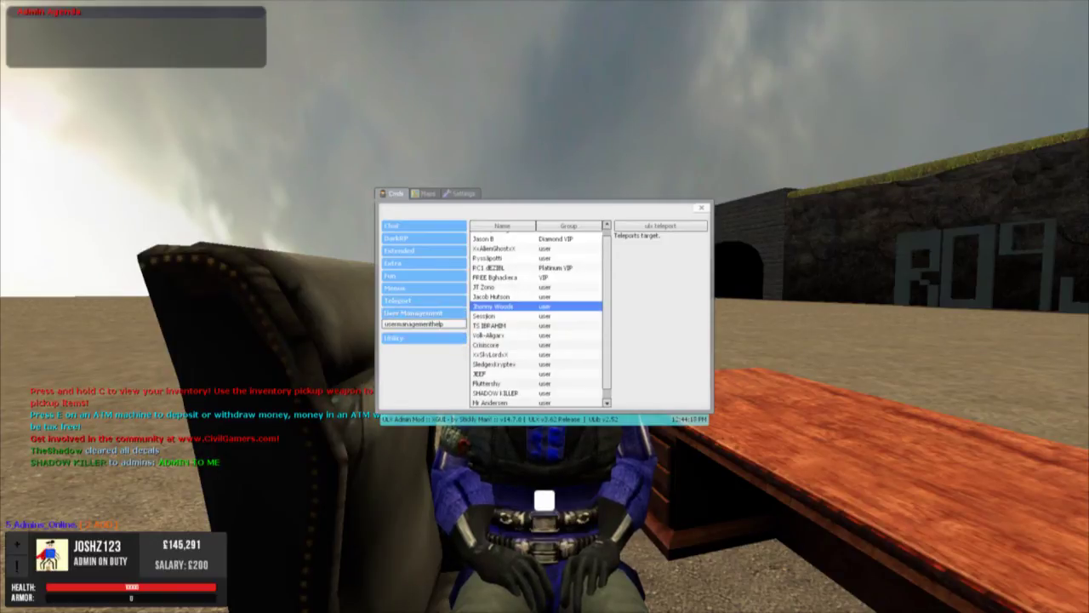
pyautogui.click(424, 324)
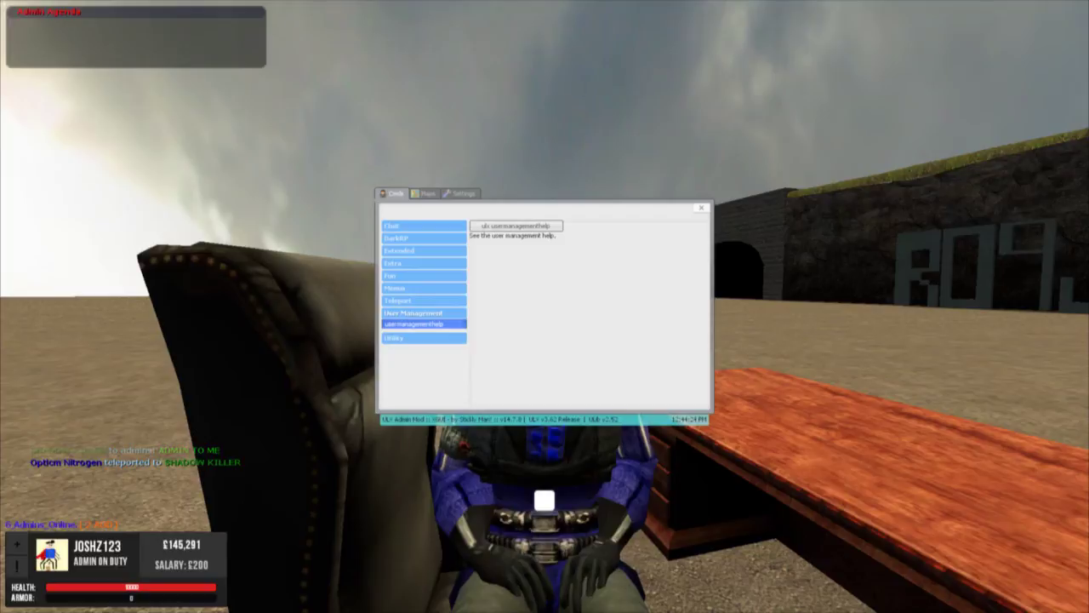
# Show the ban command in the Utility category and its ban length units, keeping Minutes selected
pyautogui.click(423, 338)
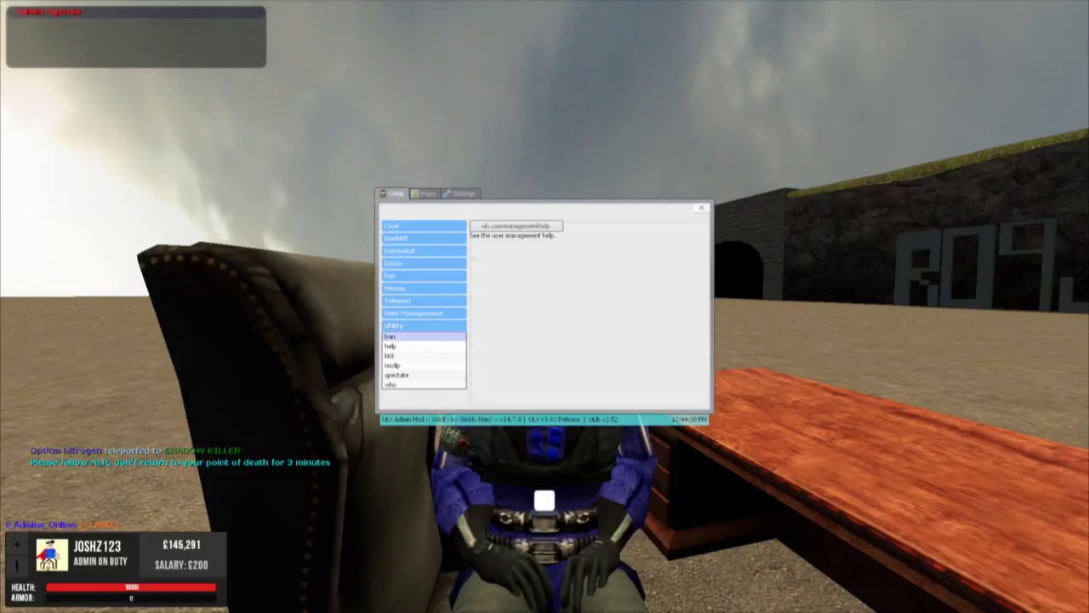
pyautogui.click(424, 336)
pyautogui.click(686, 225)
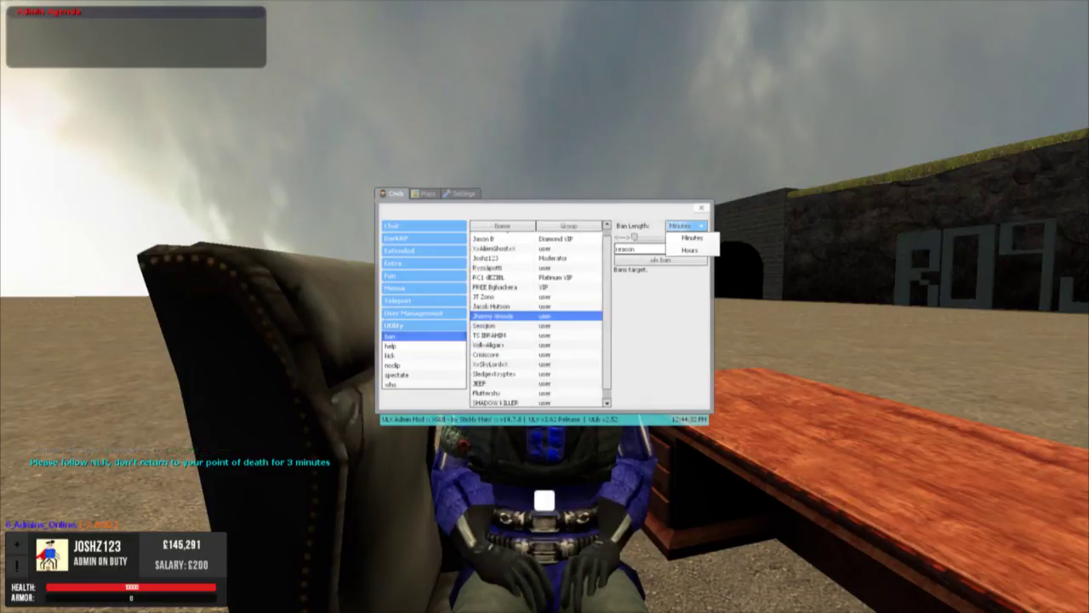
pyautogui.click(692, 238)
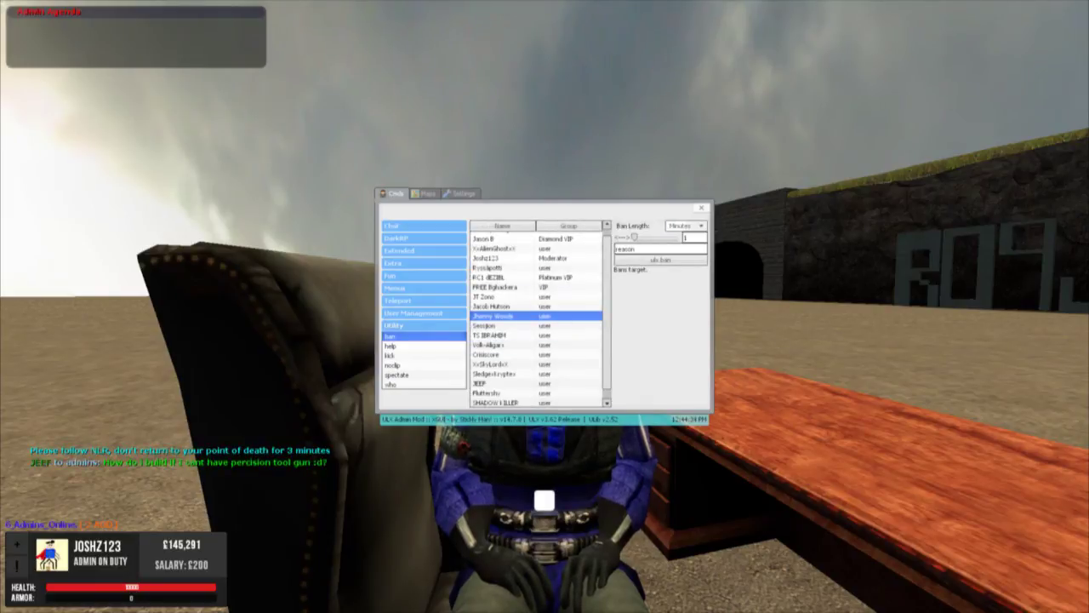
pyautogui.click(686, 226)
pyautogui.click(686, 238)
# Show the Utility category's help, kick and noclip commands one after another
pyautogui.click(424, 345)
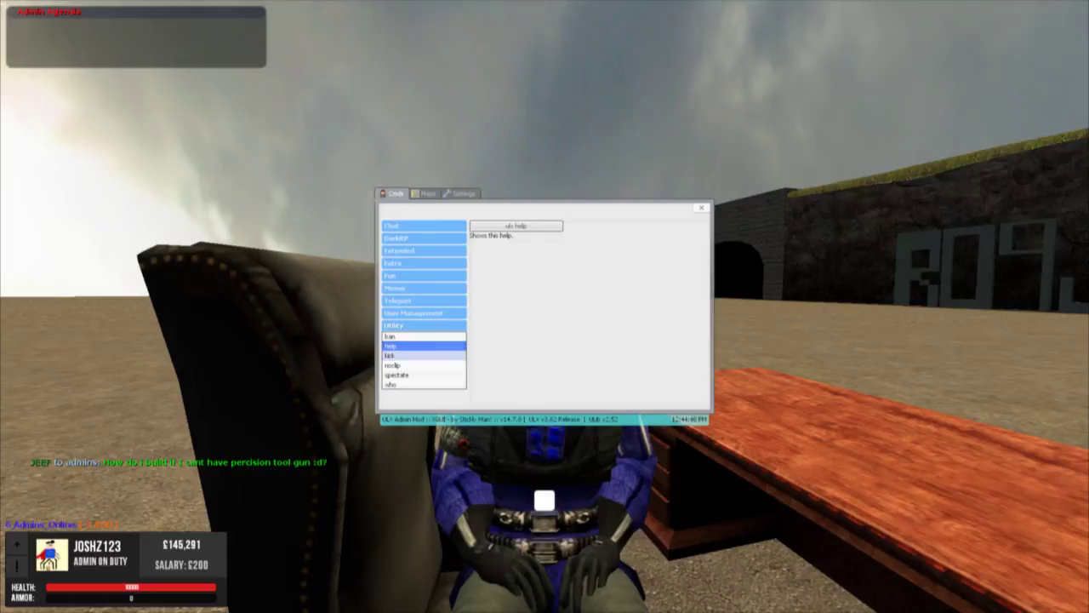
pyautogui.click(424, 355)
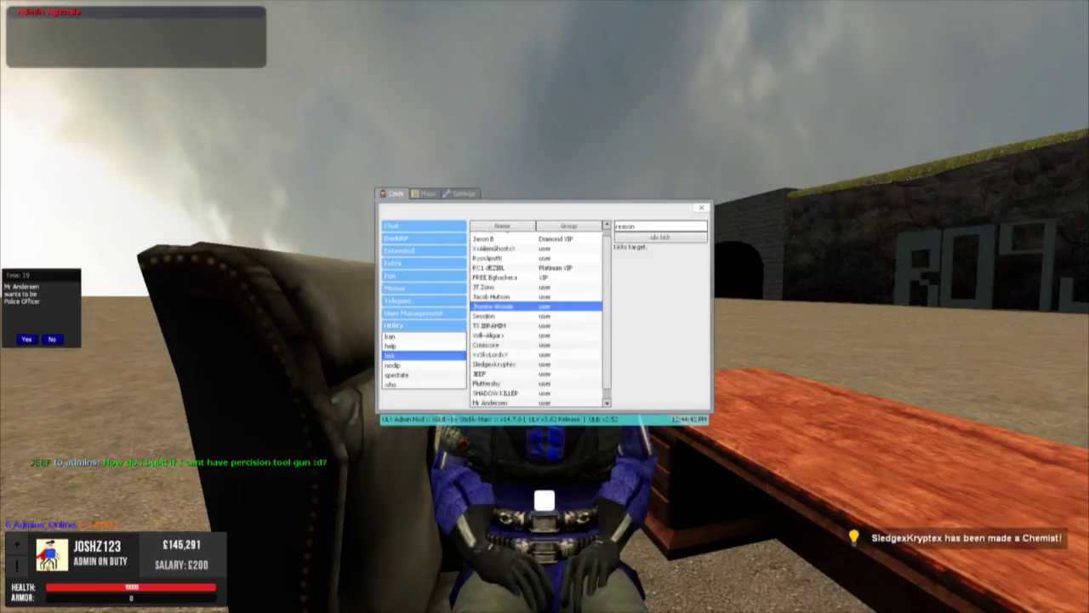
pyautogui.click(423, 365)
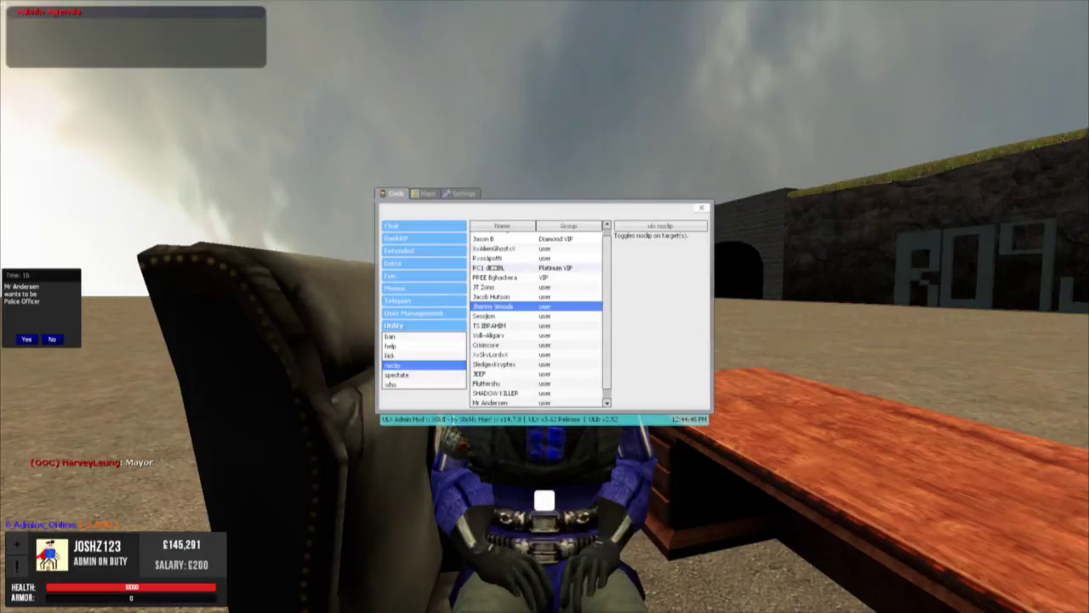
# Spectate the Diamond VIP player from the Utility category, close the admin menu, and move forward to leave spectate mode
pyautogui.click(423, 375)
pyautogui.click(511, 258)
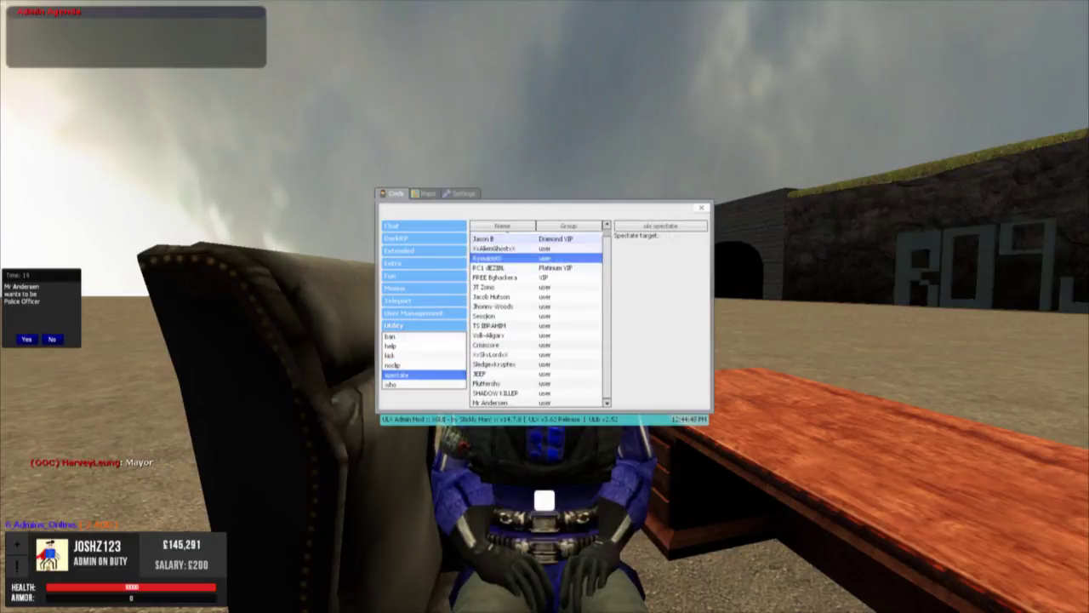
pyautogui.click(511, 239)
pyautogui.scroll(1, 510, 285)
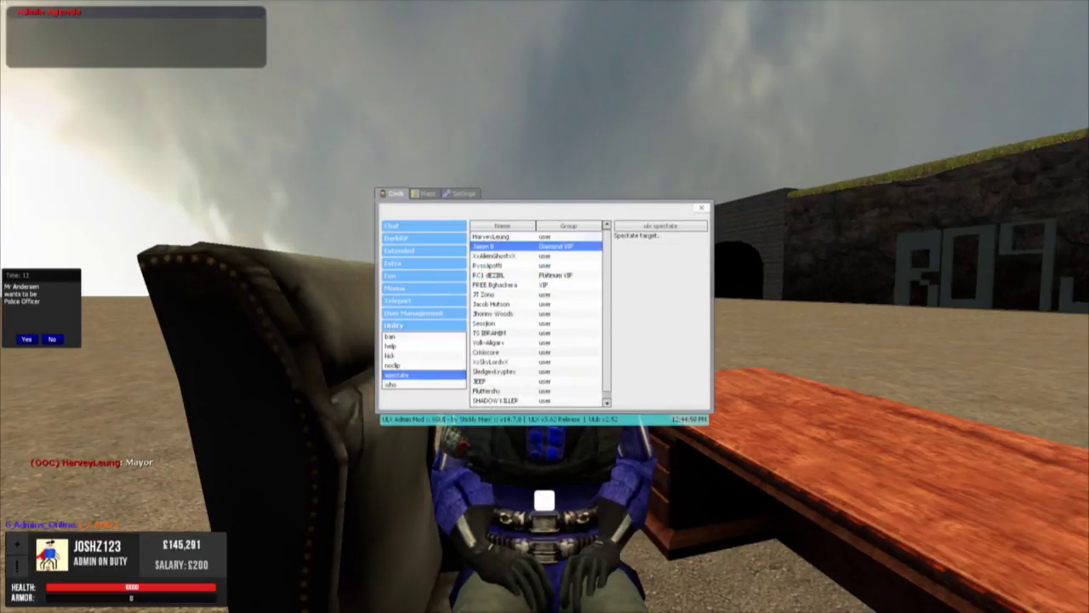
pyautogui.click(660, 226)
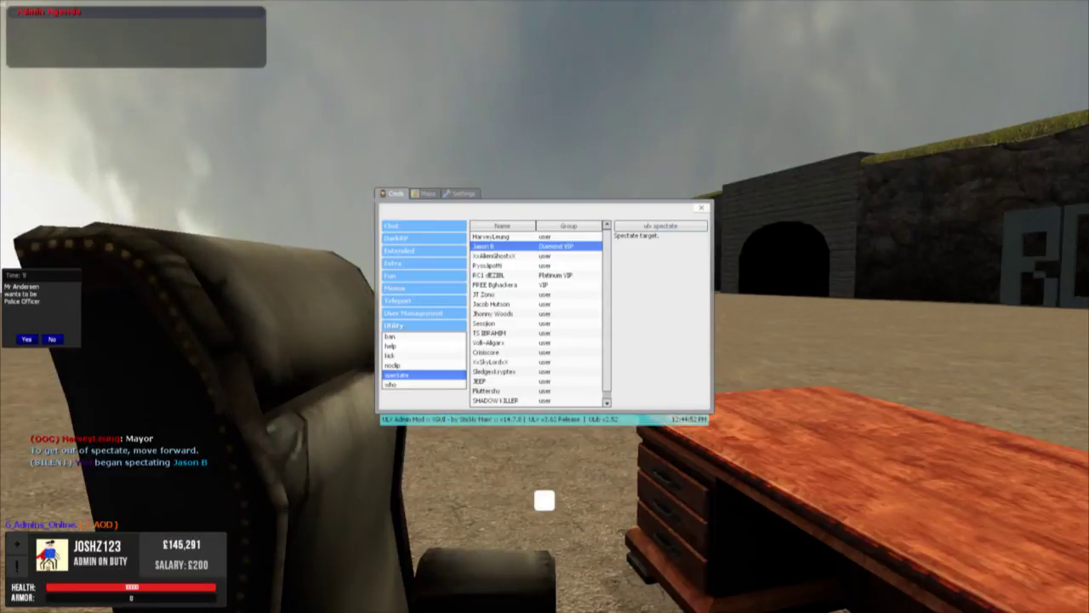
pyautogui.click(702, 207)
pyautogui.press('w')
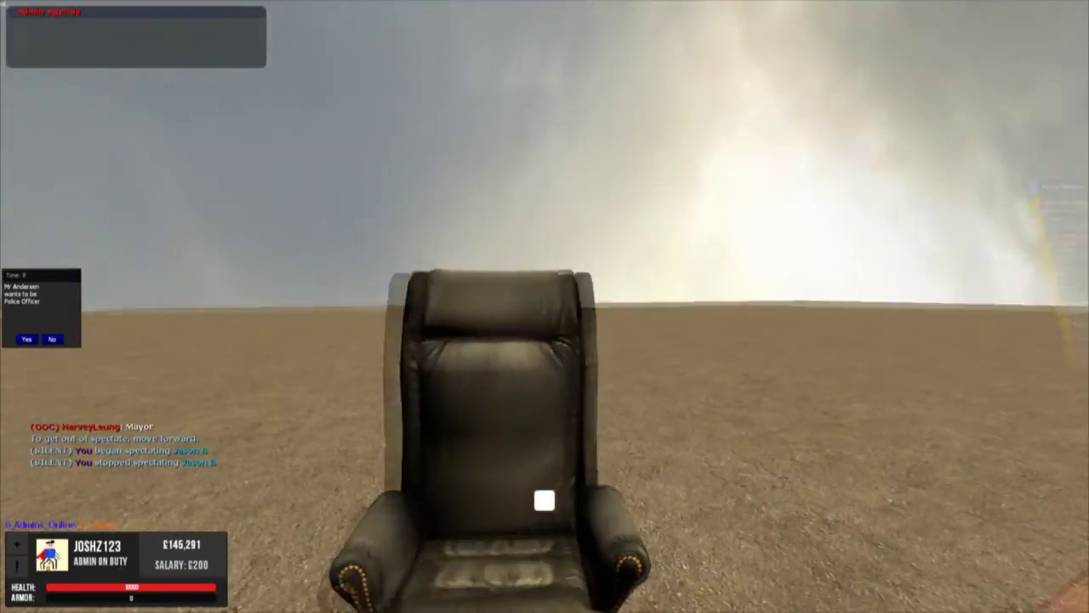
pyautogui.press('w')
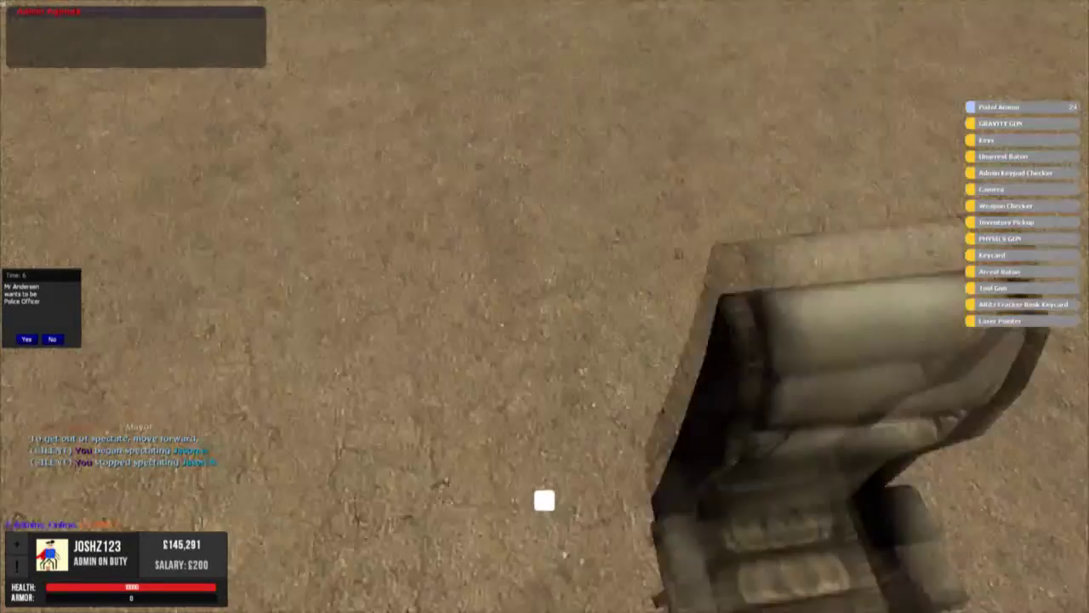
# Reopen the admin menu, spectate the same Diamond VIP player again and close the menu to watch their view
pyautogui.press('F6')
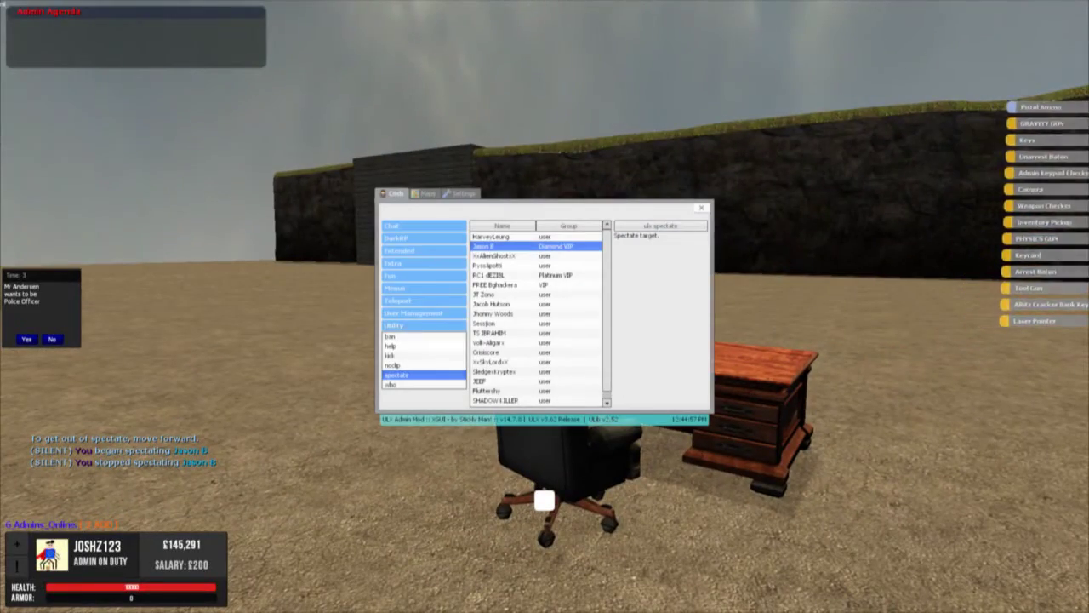
pyautogui.click(660, 225)
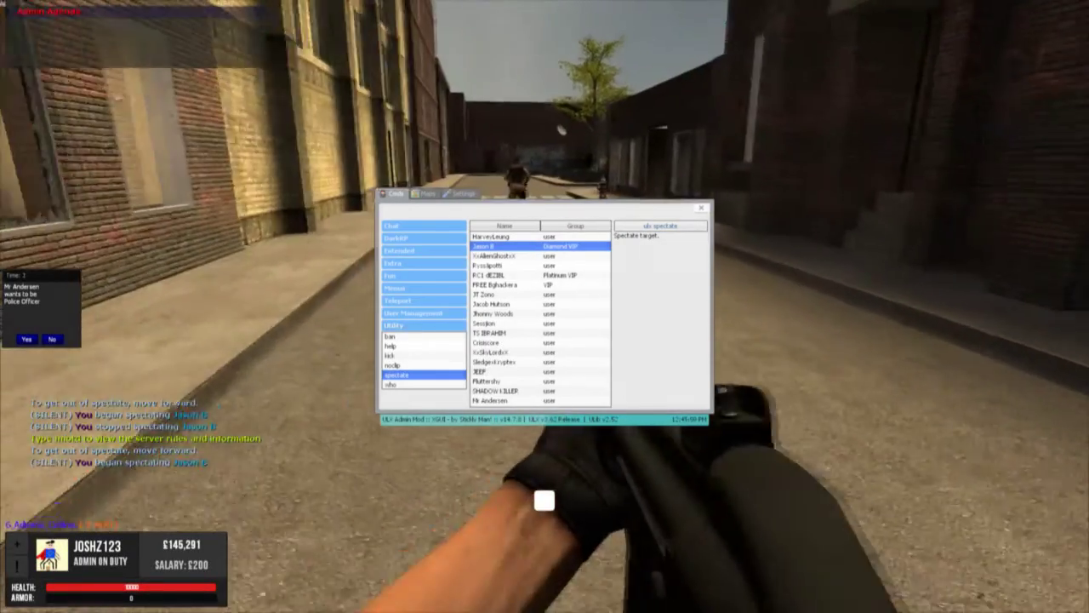
pyautogui.press('x')
pyautogui.press('w')
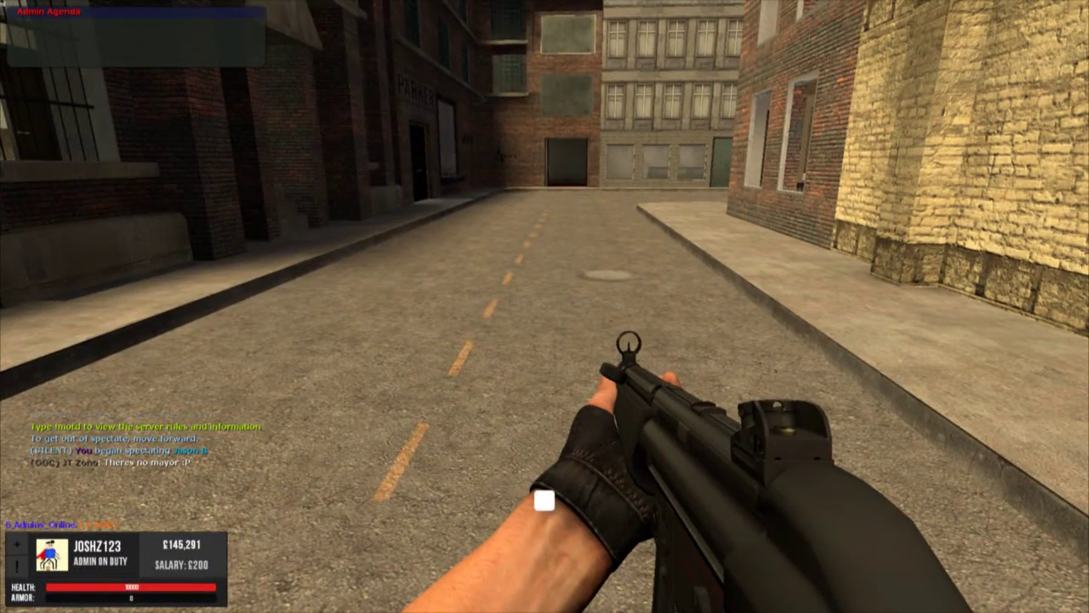
pyautogui.press('Escape')
pyautogui.press('Escape')
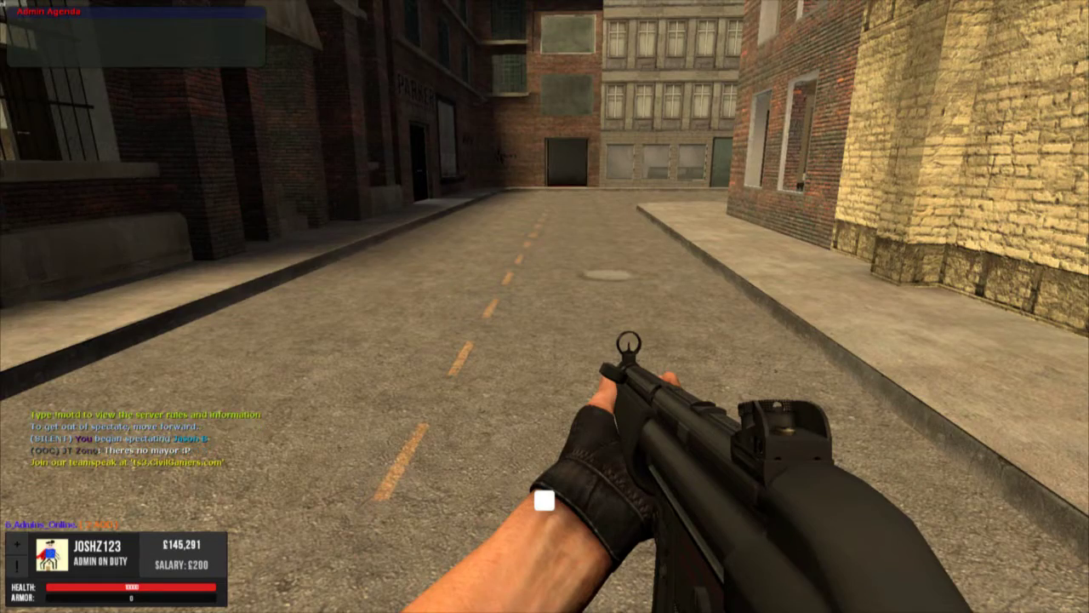
# Leave spectate mode, walk over to the office chair beside the desk and sit down in it
pyautogui.press('w')
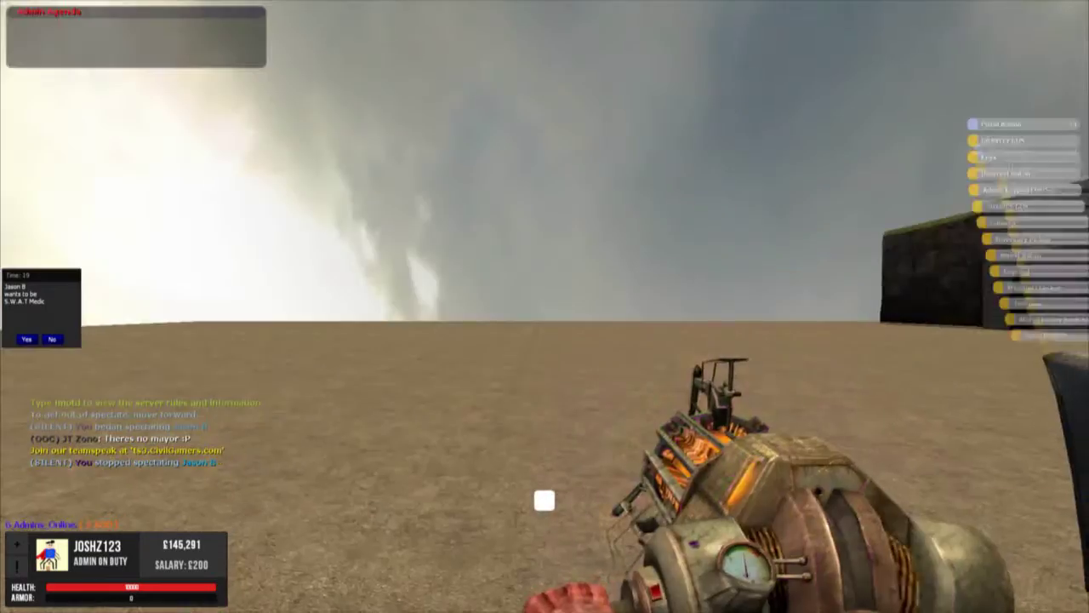
pyautogui.press('w')
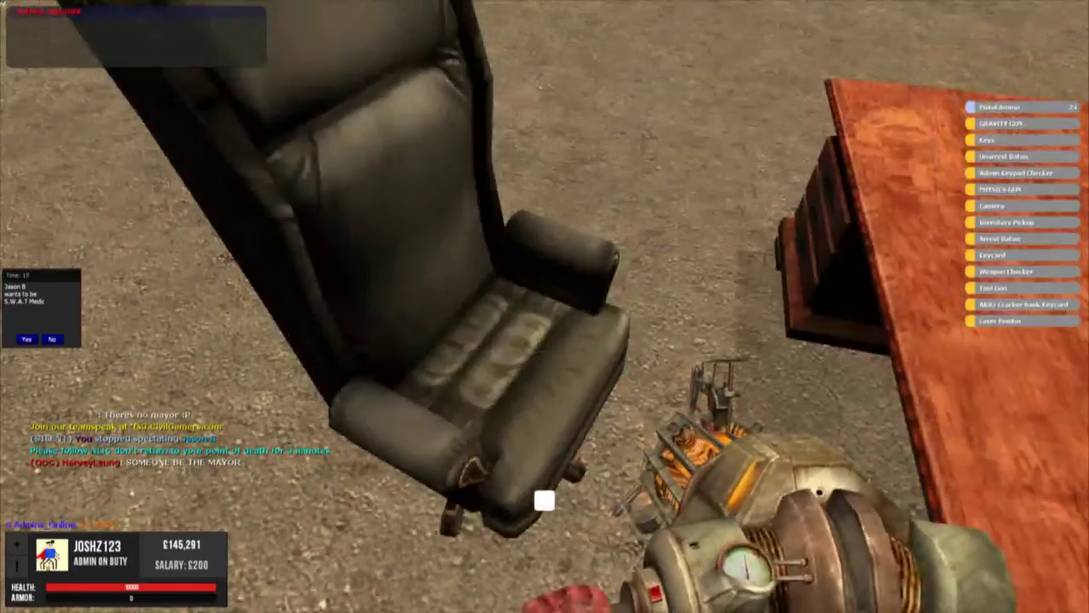
pyautogui.press('e')
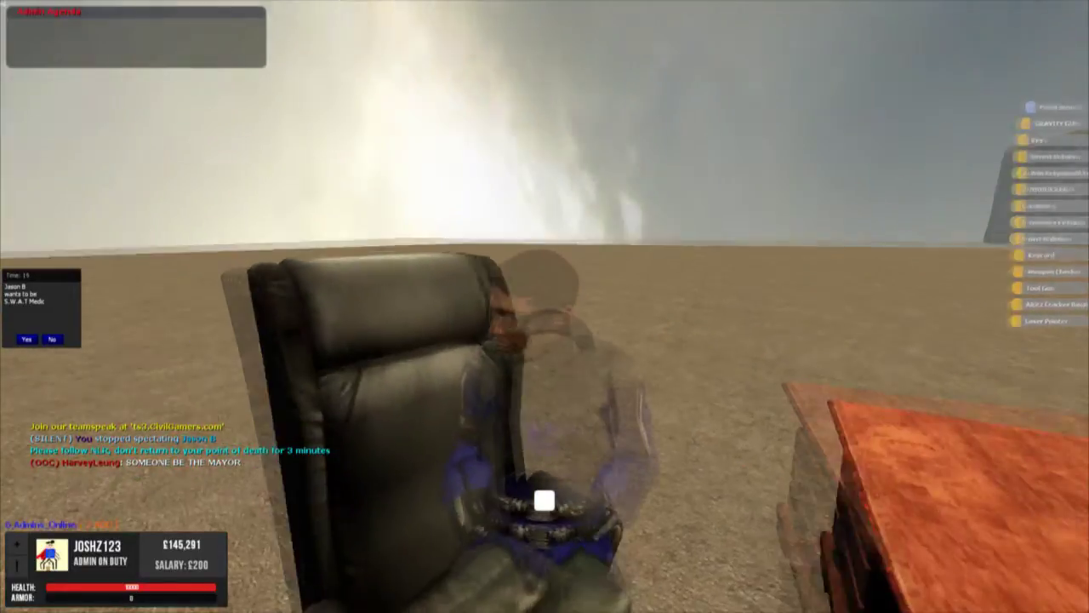
# Show the Utility category's who command in the admin menu, close the menu and stand up from the chair
pyautogui.press('F6')
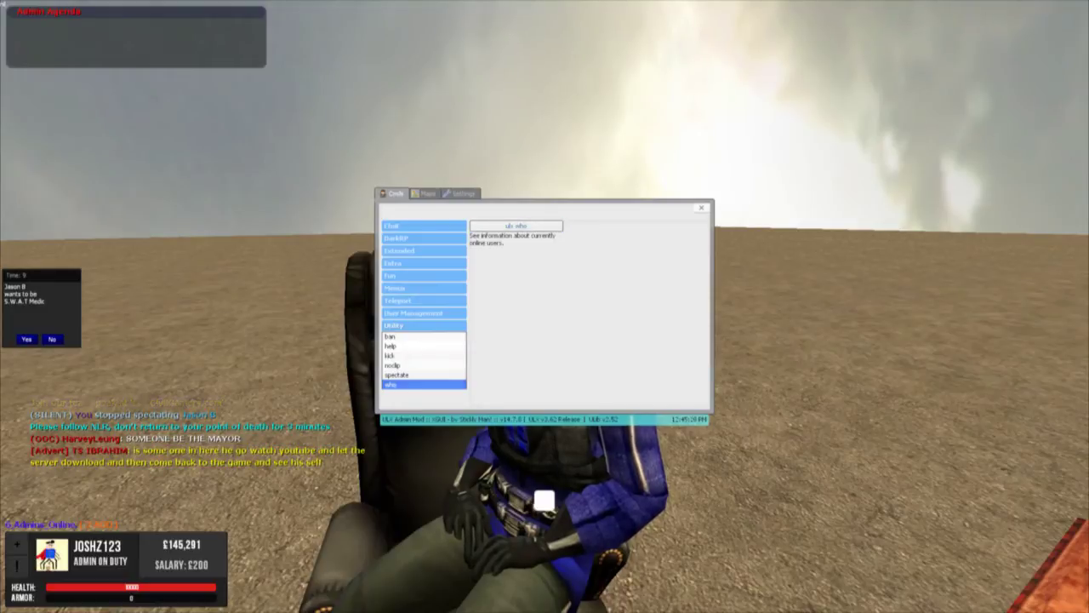
pyautogui.press('F6')
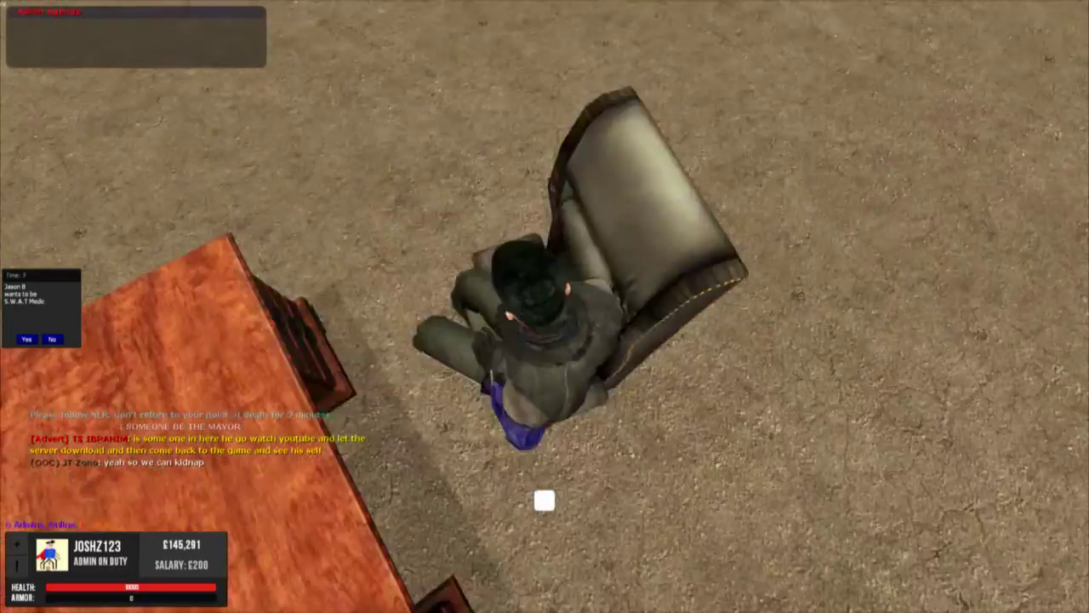
pyautogui.press('ctrl')
pyautogui.press('ctrl')
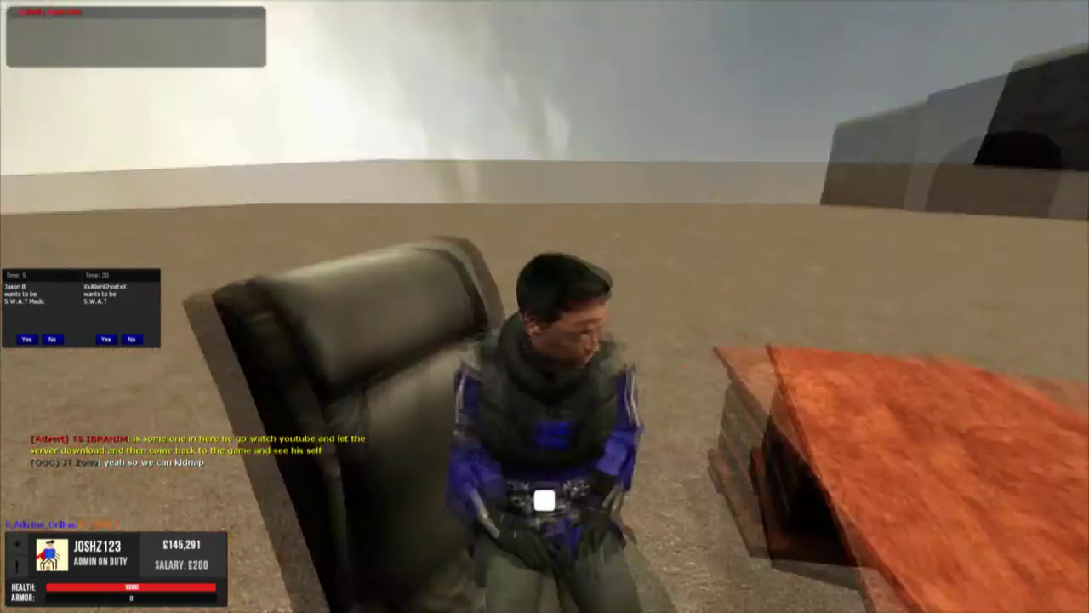
pyautogui.press('e')
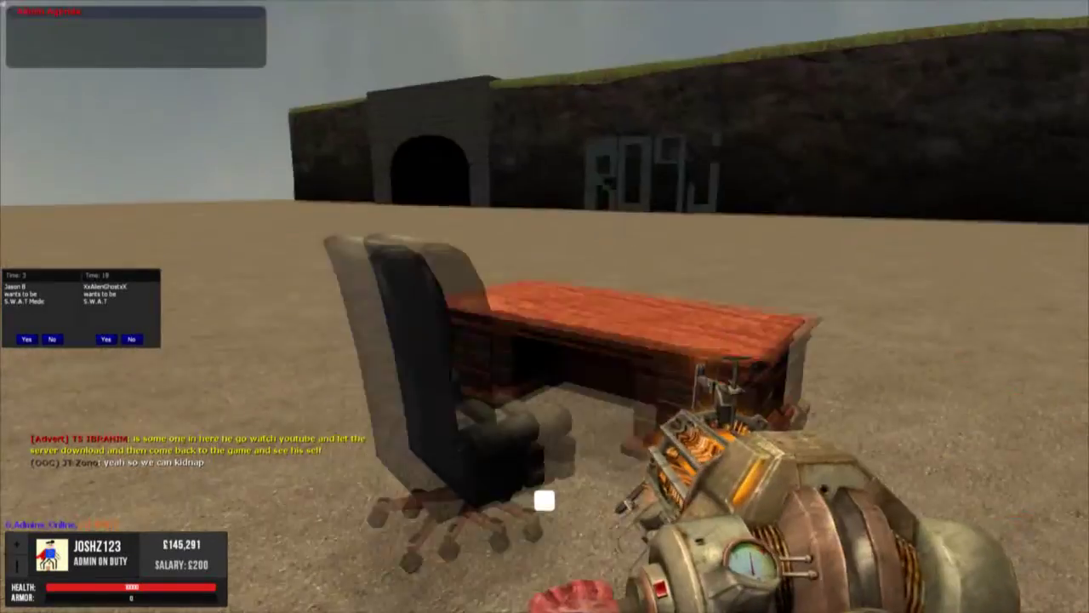
# Step back from the desk and vote Yes on the pending S.W.A.T Medic job request
pyautogui.press('s')
pyautogui.press('y')
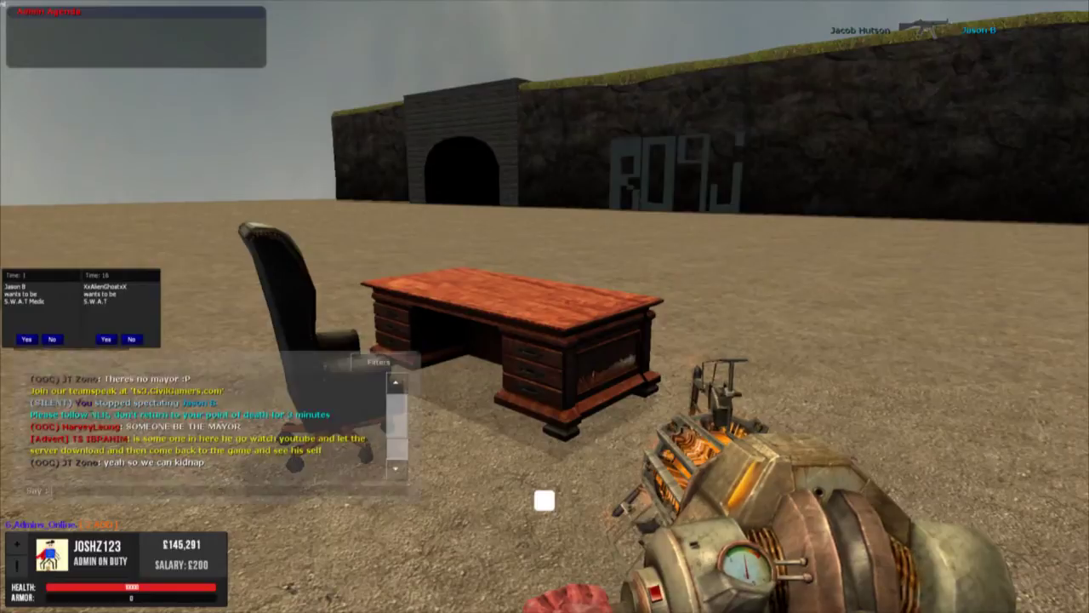
pyautogui.click(25, 349)
pyautogui.press('Escape')
# Open your own player options from the scoreboard and enable god mode on yourself
pyautogui.press('Tab')
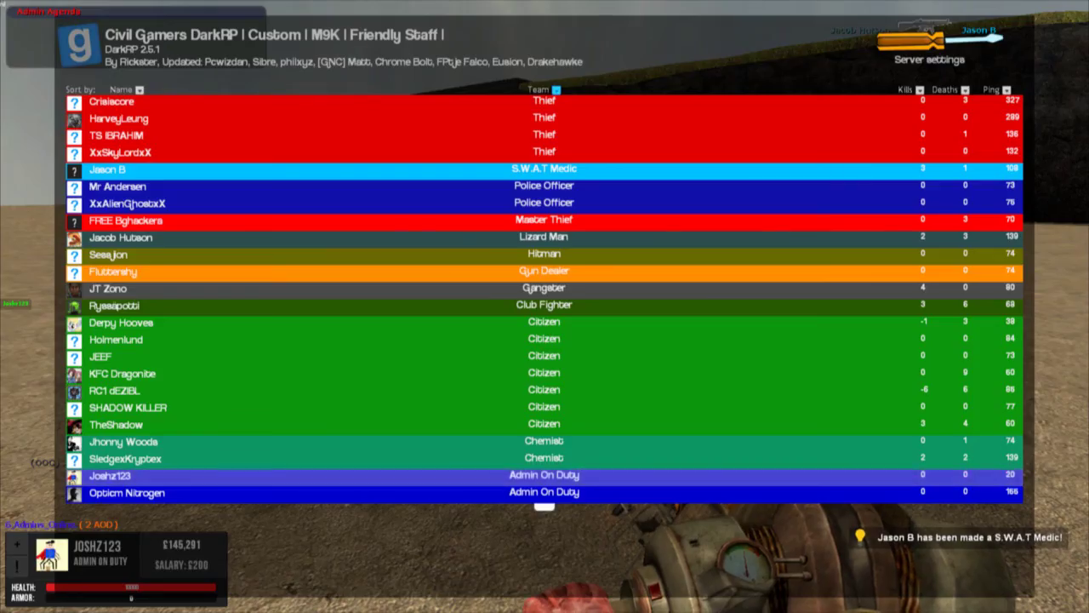
pyautogui.click(519, 476)
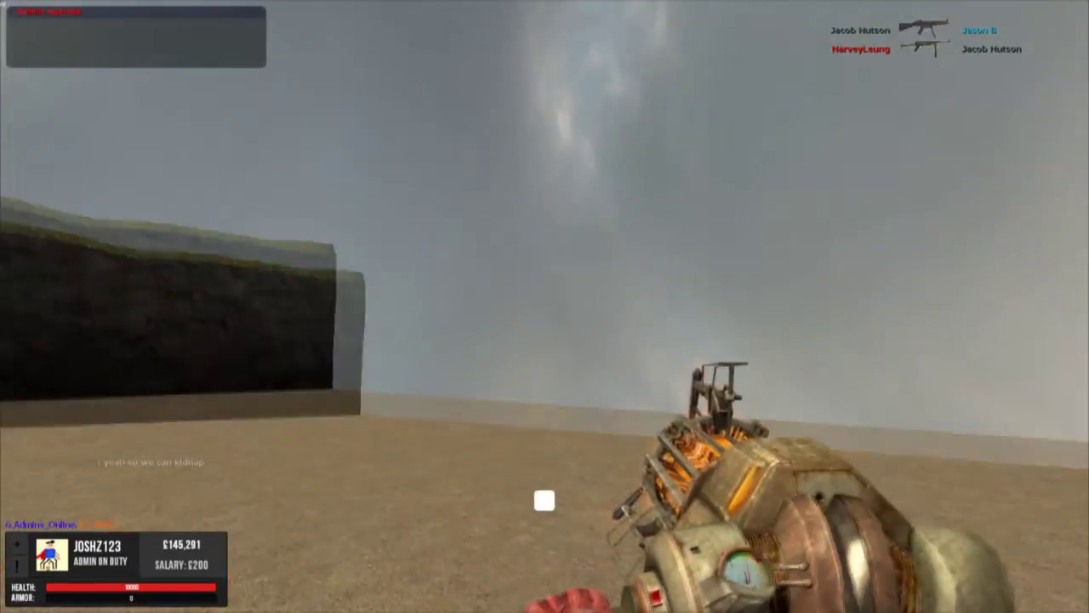
pyautogui.press('Tab')
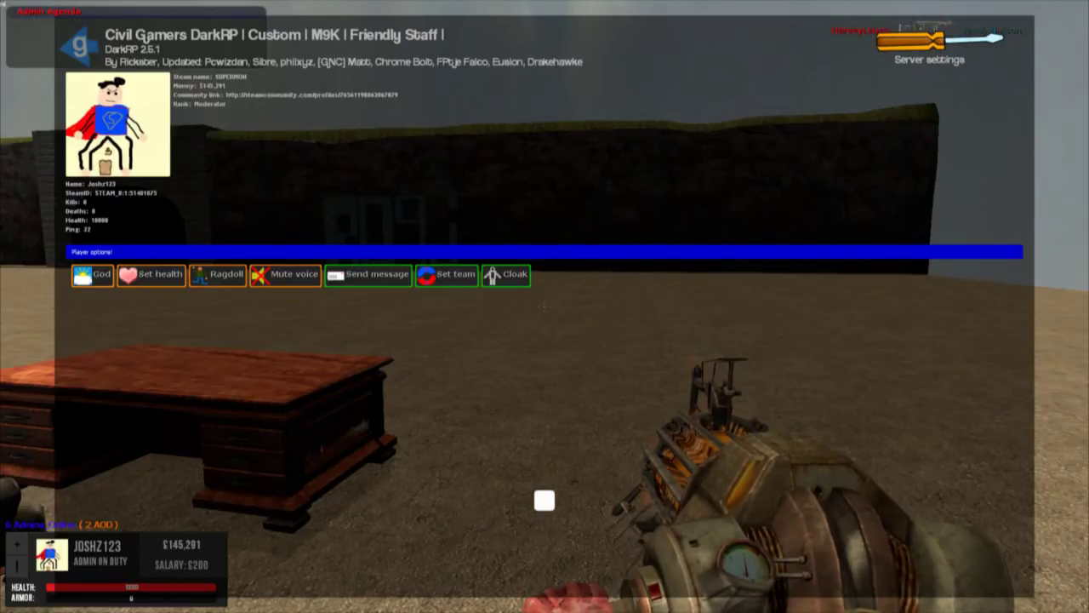
pyautogui.click(92, 275)
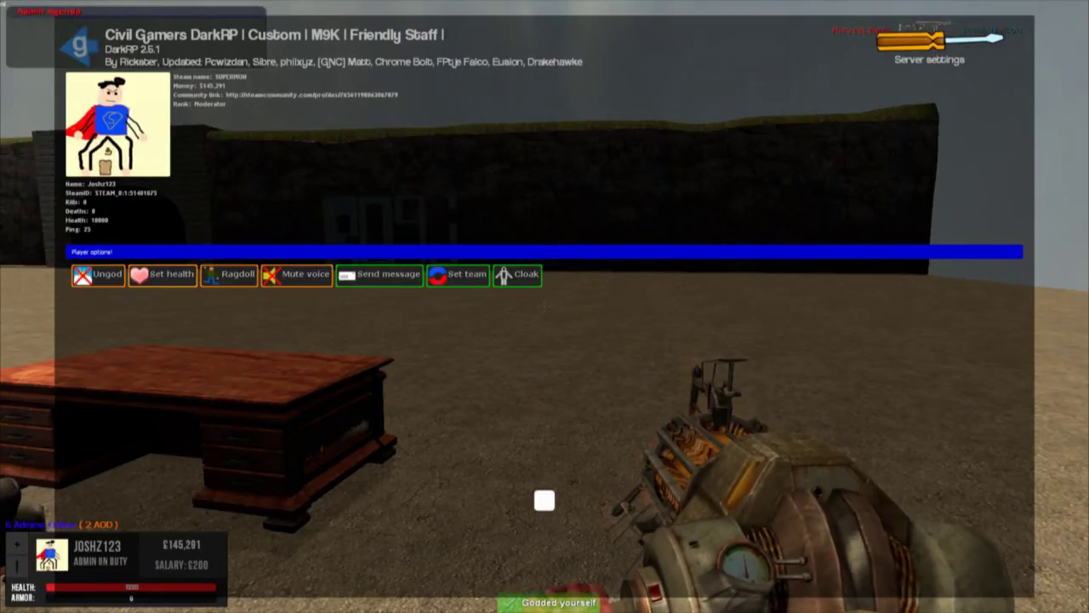
pyautogui.press('Tab')
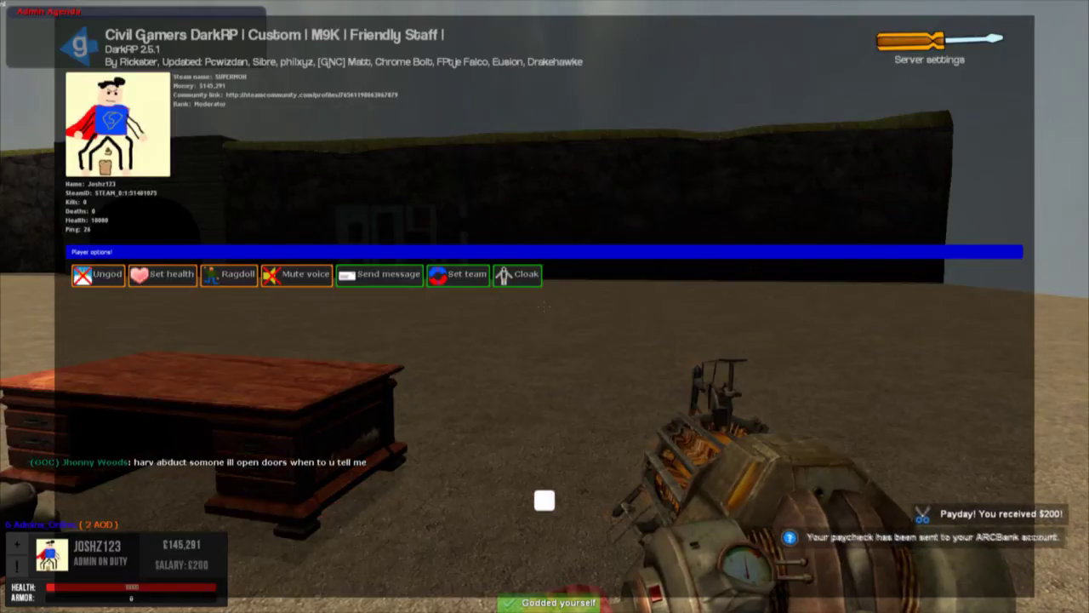
# Show the Set health prompt and cancel it, and ragdoll yourself with the Hang type for an indefinite time
pyautogui.click(162, 275)
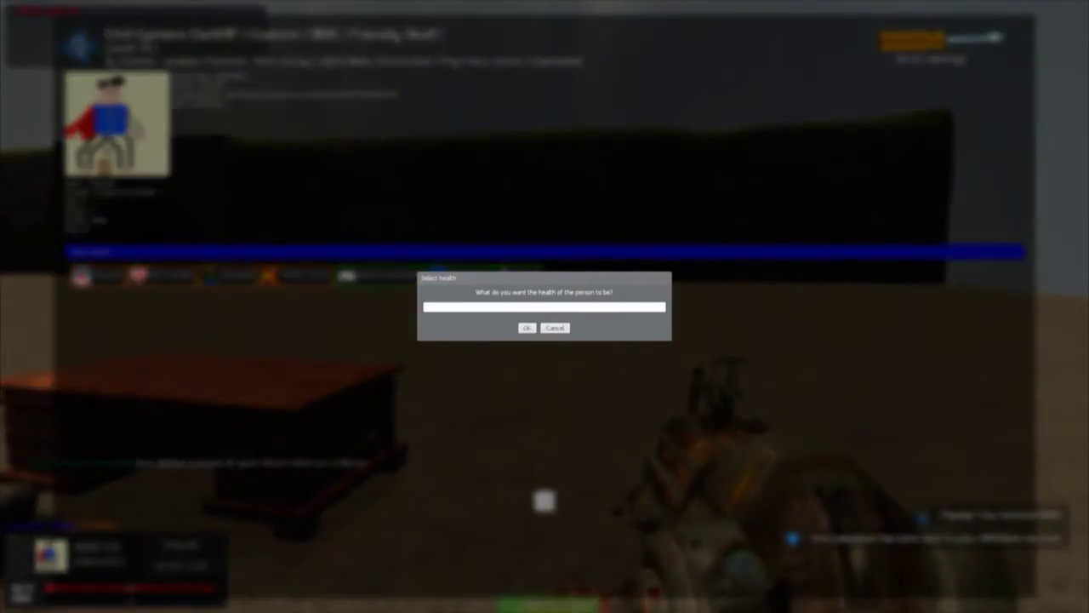
pyautogui.click(555, 327)
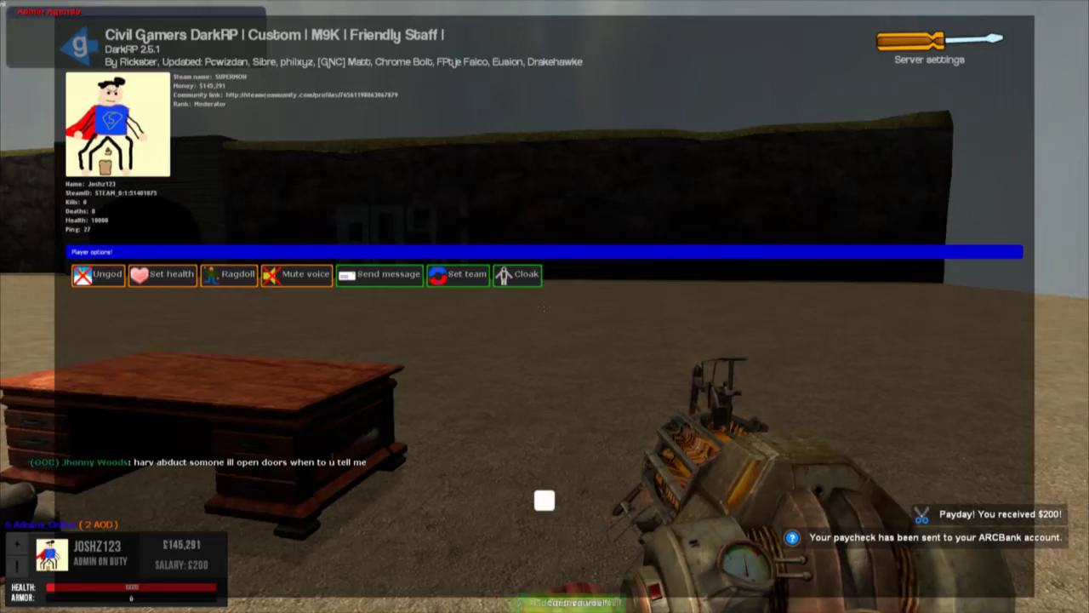
pyautogui.click(212, 279)
pyautogui.moveTo(243, 331)
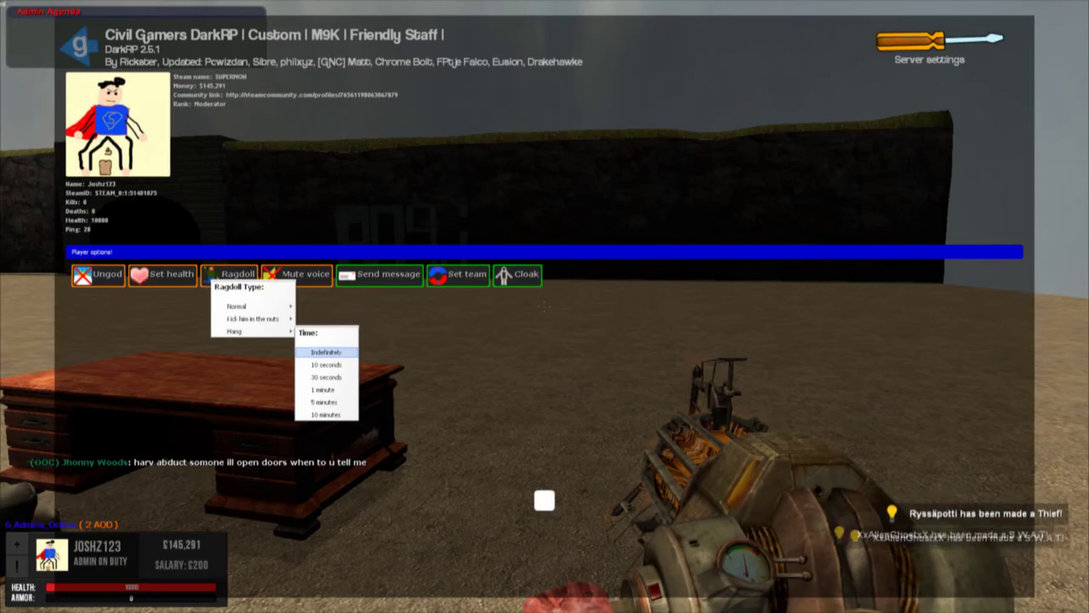
pyautogui.click(326, 351)
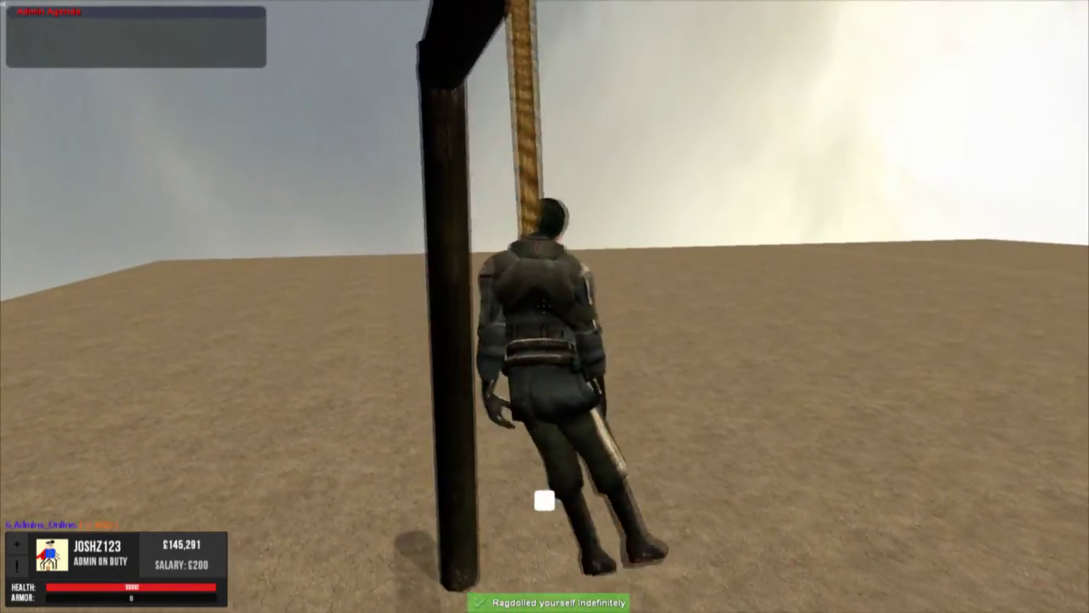
# Cloak and uncloak yourself from your player options, and open the Set team list without choosing a team
pyautogui.press('Tab')
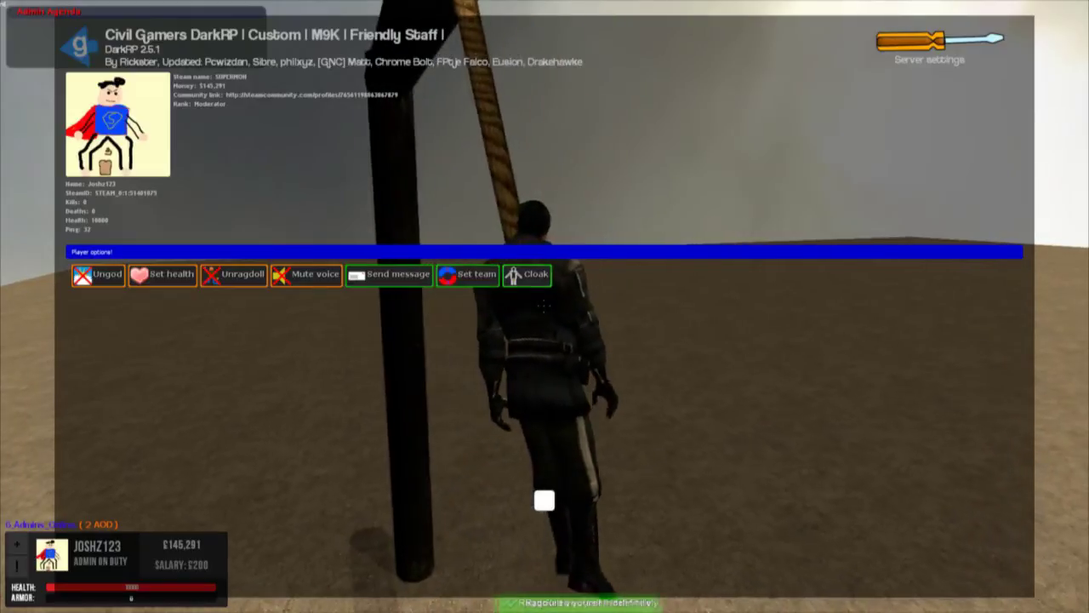
pyautogui.click(529, 274)
pyautogui.click(531, 275)
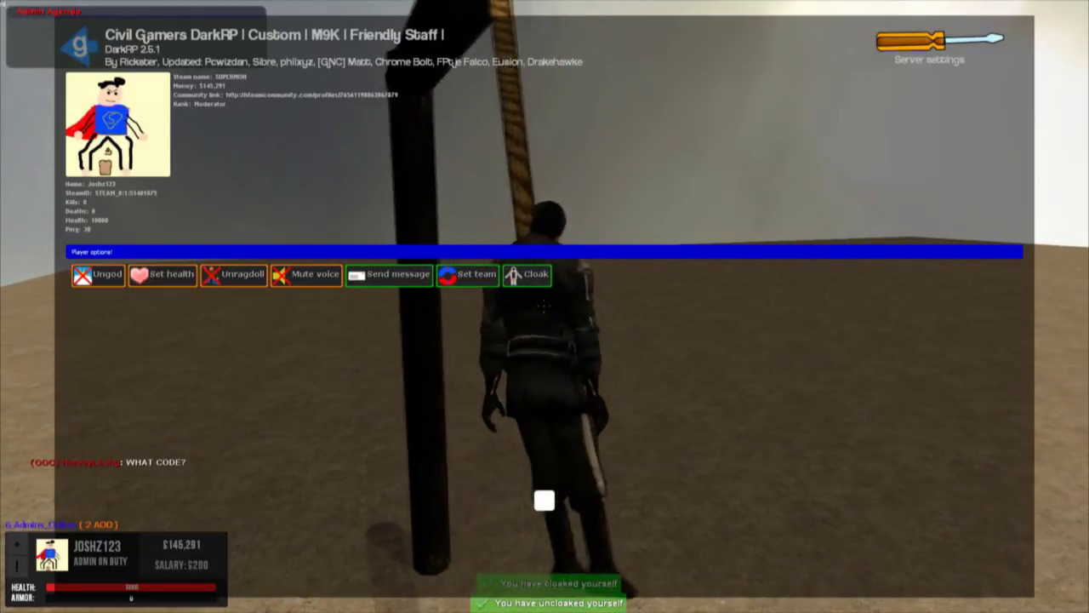
pyautogui.click(470, 275)
pyautogui.click(504, 139)
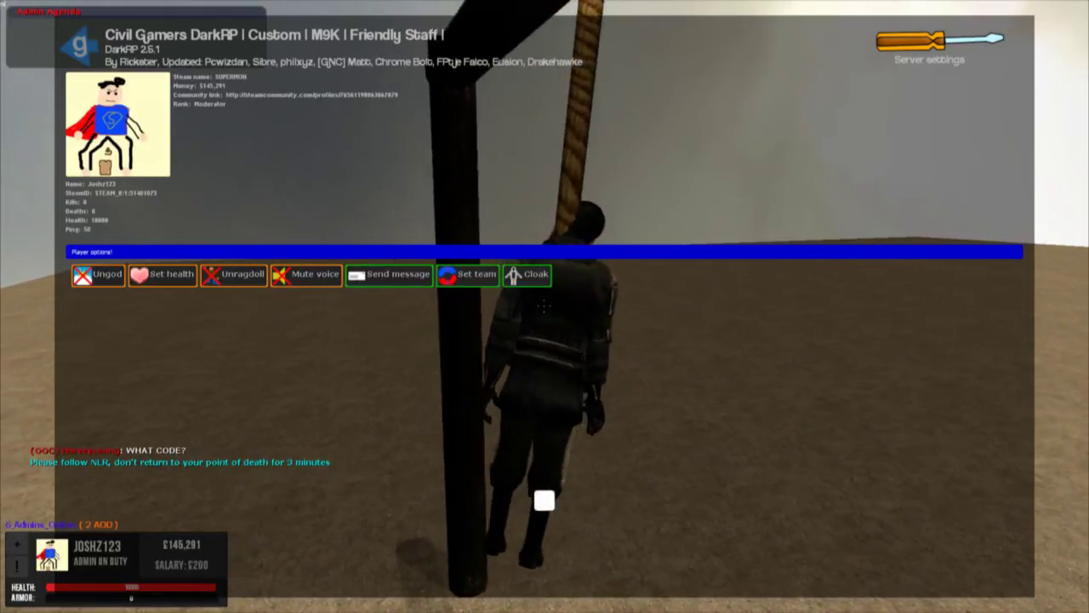
pyautogui.press('Tab')
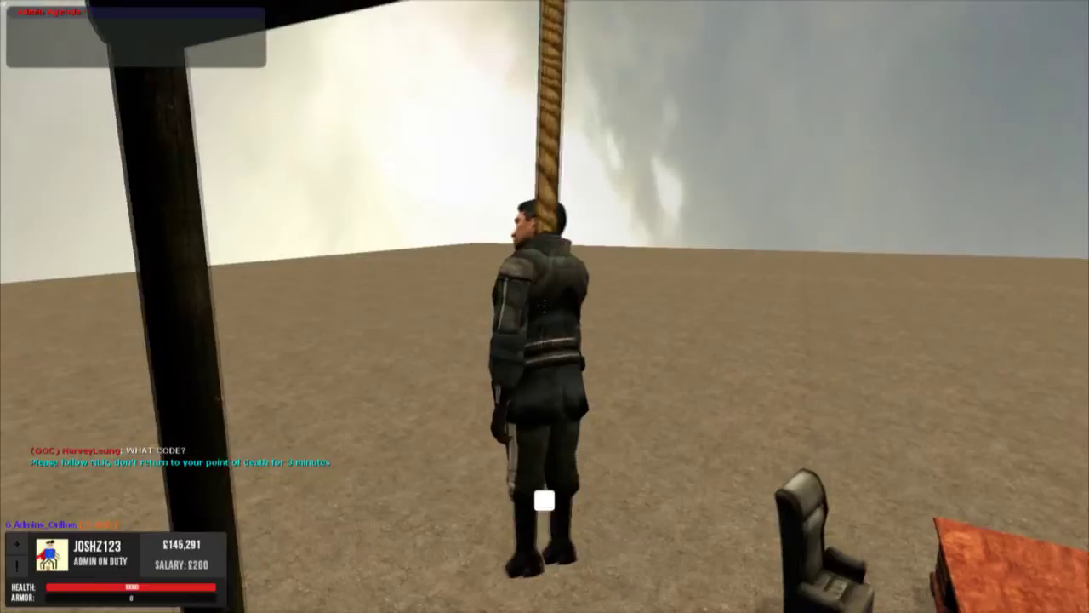
# Open the Gun Dealer player's options from the scoreboard and browse the Set team job list without assigning a job
pyautogui.press('Tab')
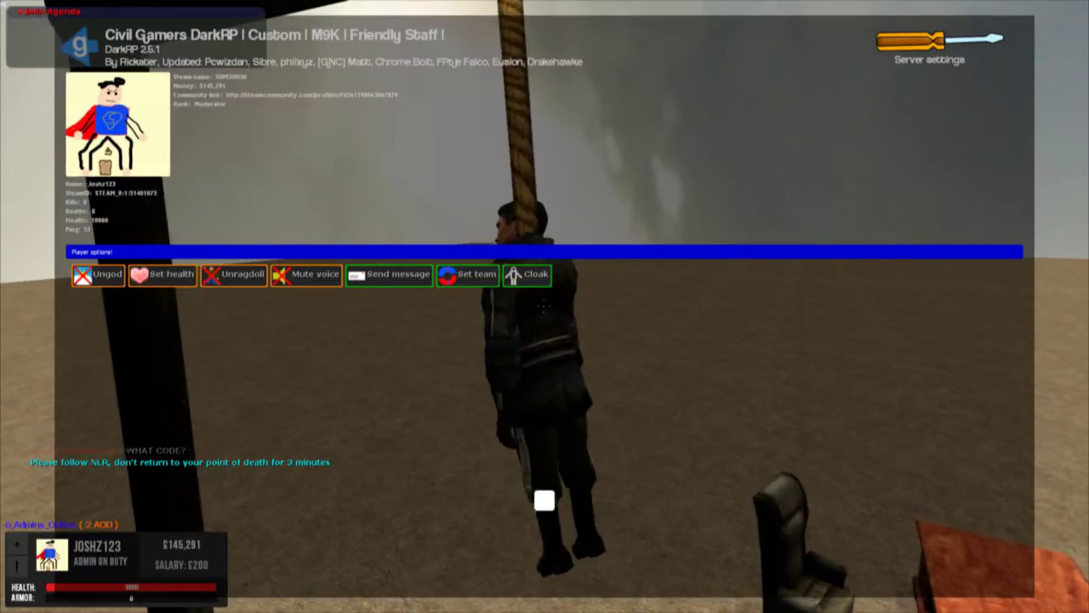
pyautogui.click(80, 46)
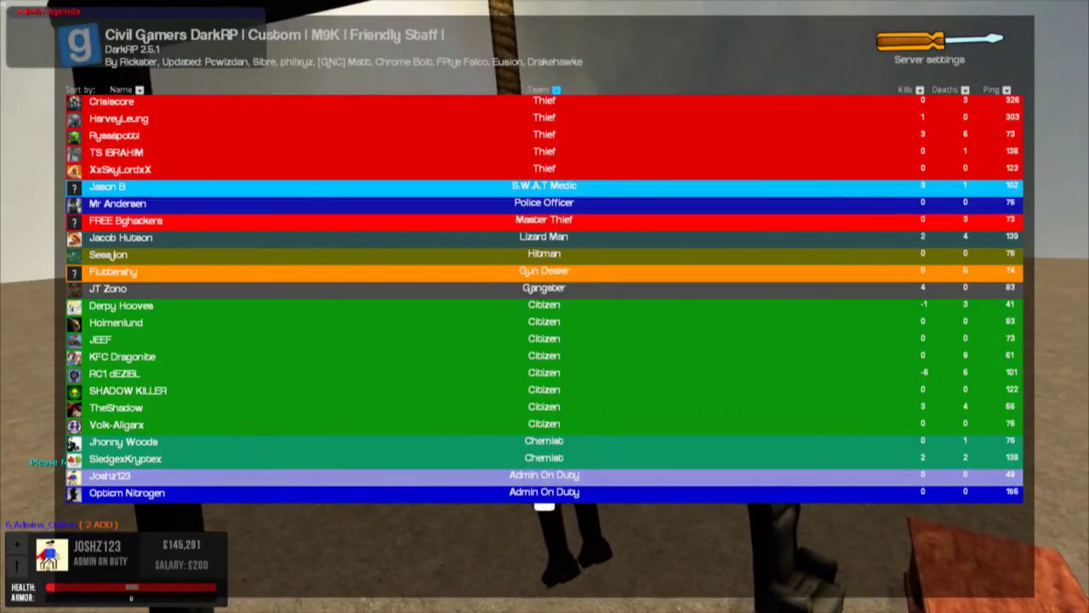
pyautogui.click(113, 271)
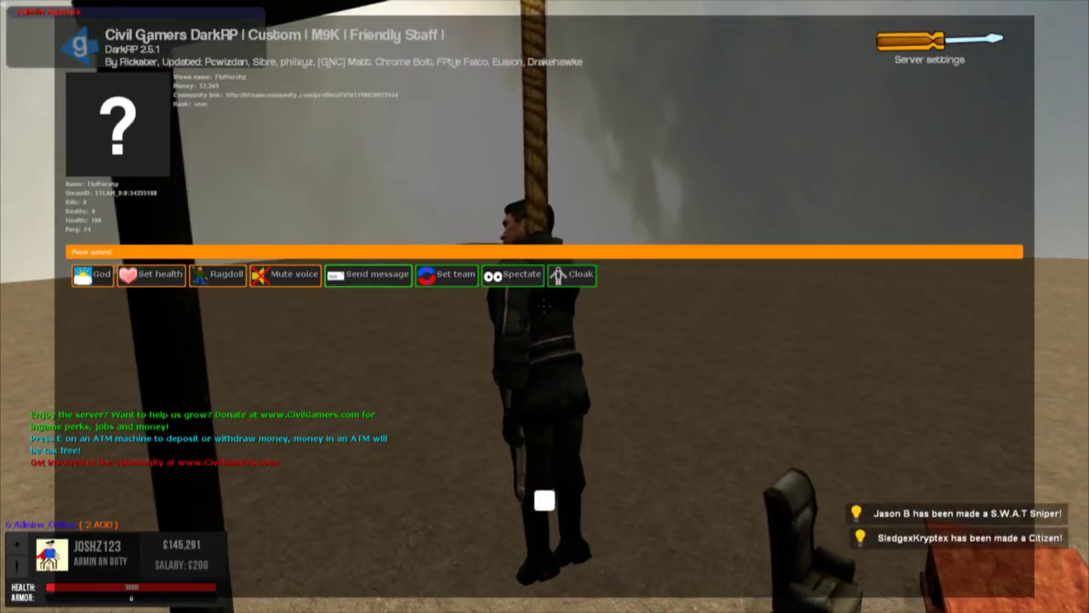
pyautogui.click(446, 273)
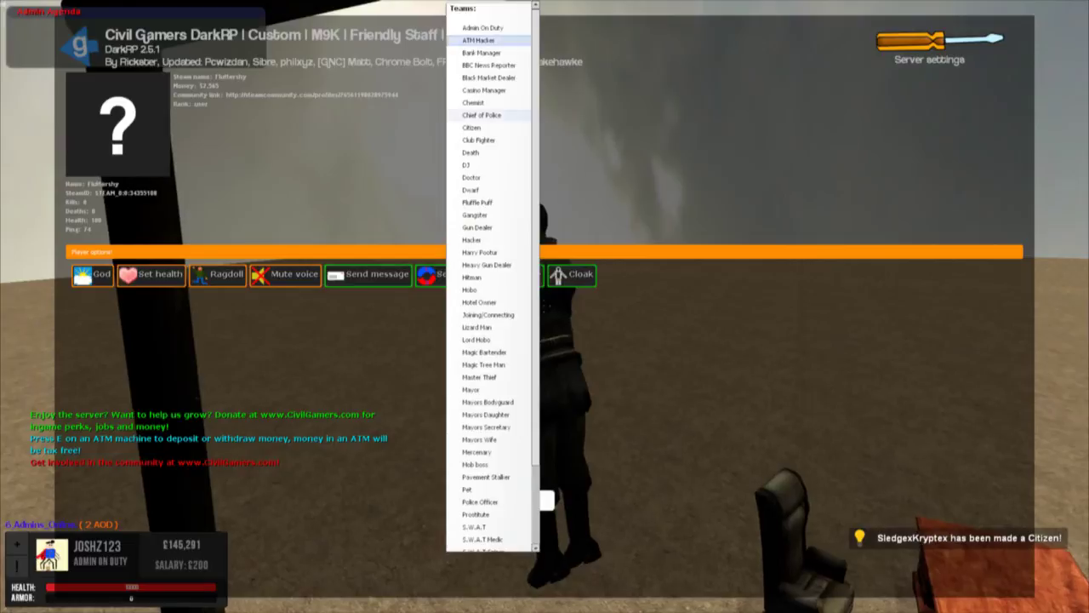
pyautogui.scroll(-4, 477, 212)
pyautogui.scroll(4, 476, 211)
pyautogui.click(476, 214)
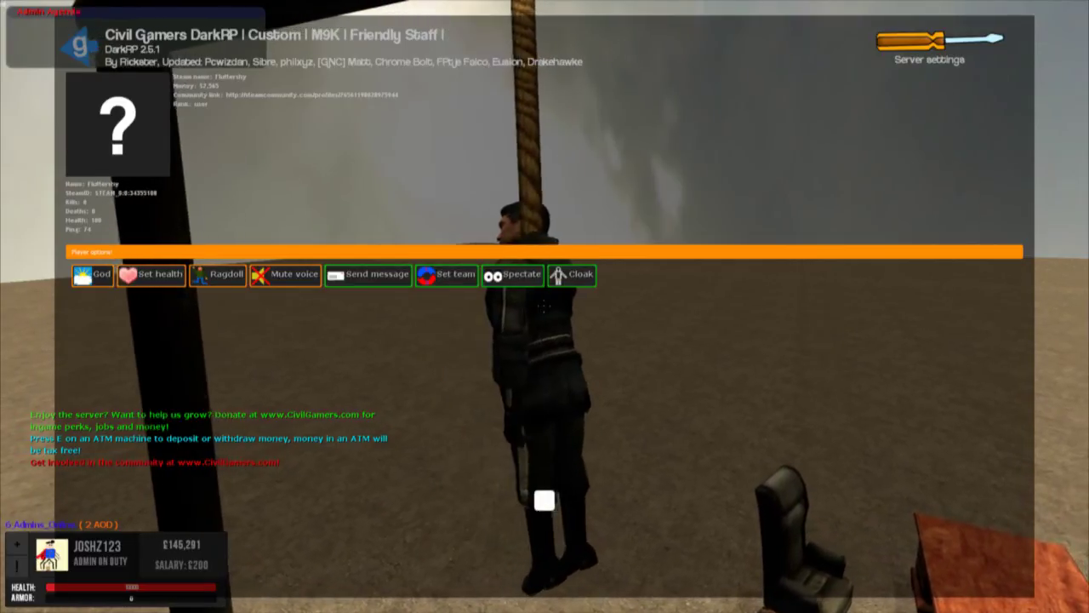
pyautogui.click(81, 44)
pyautogui.press('Tab')
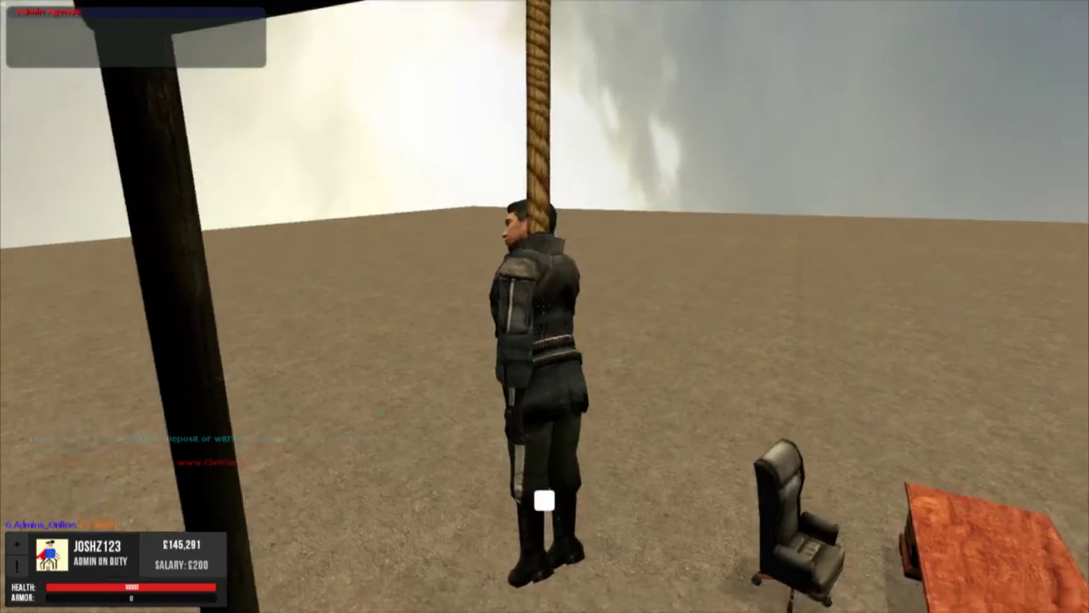
# Draft the chat commands !goto and !jail as unsent examples, giving !jail a placeholder player name and a time of 1
pyautogui.press('y')
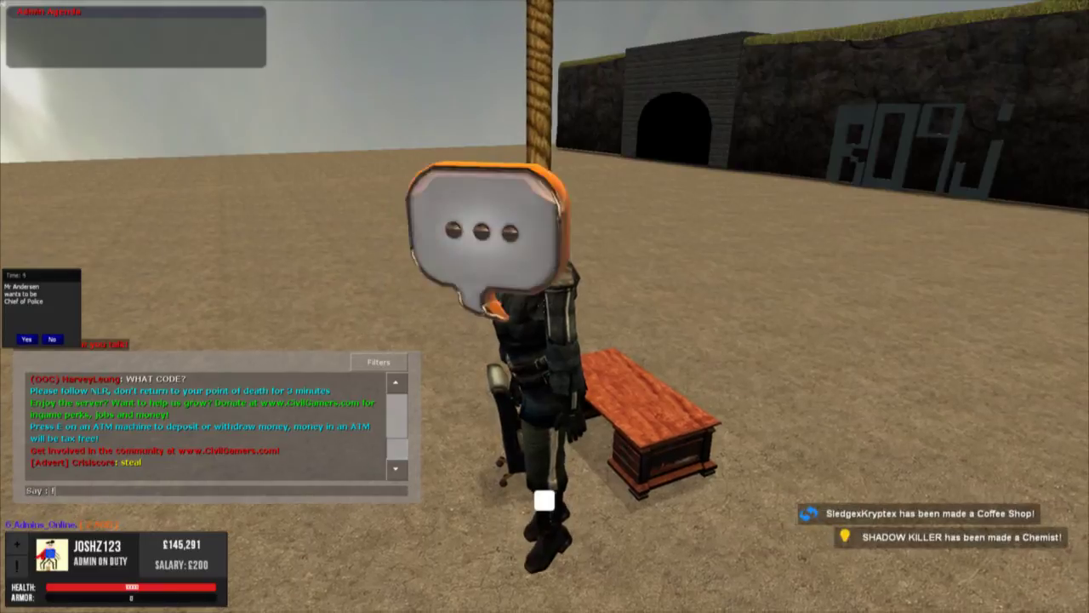
pyautogui.press('BackSpace')
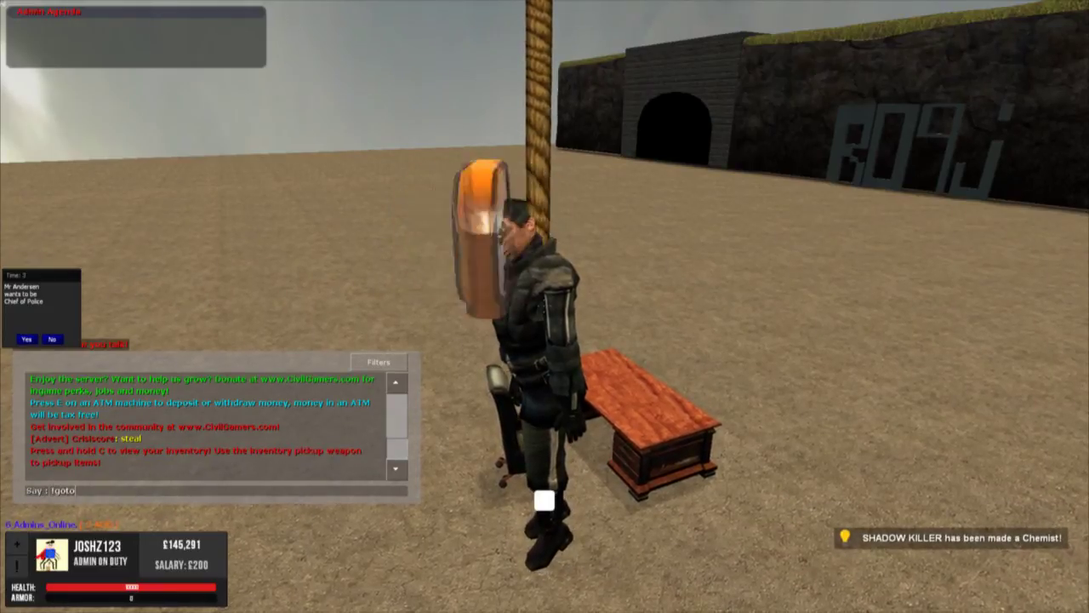
pyautogui.write('ail')
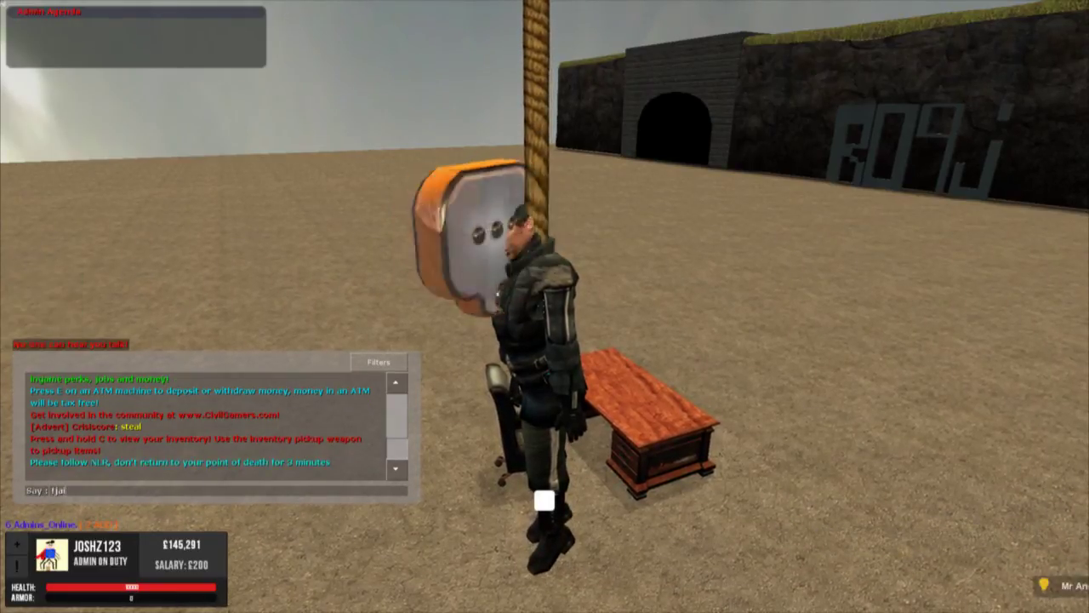
pyautogui.write(' josadj sa')
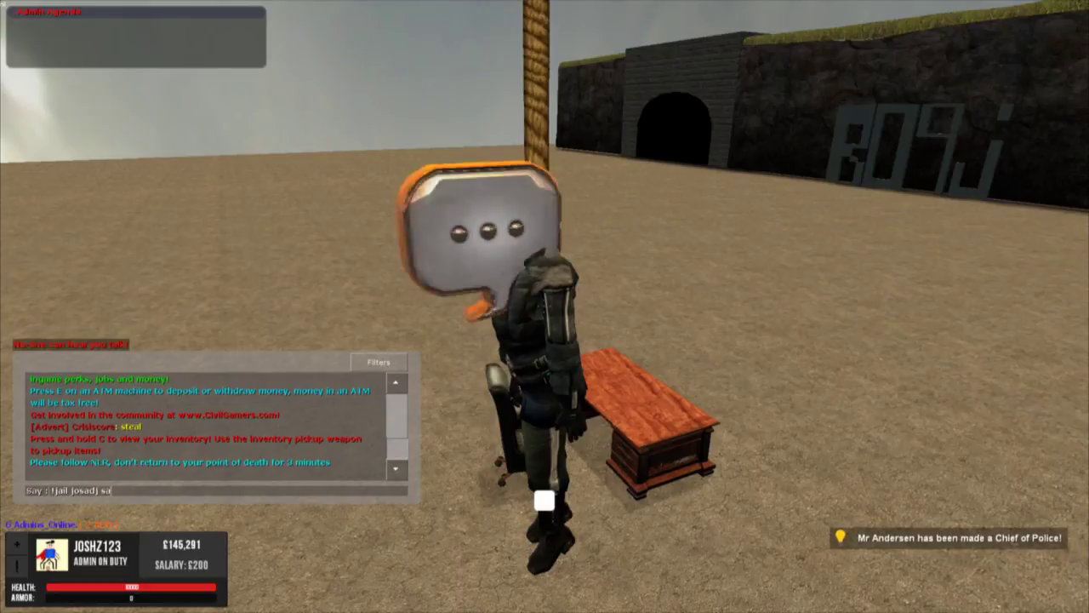
pyautogui.press('BackSpace')
pyautogui.press('BackSpace')
pyautogui.press('BackSpace')
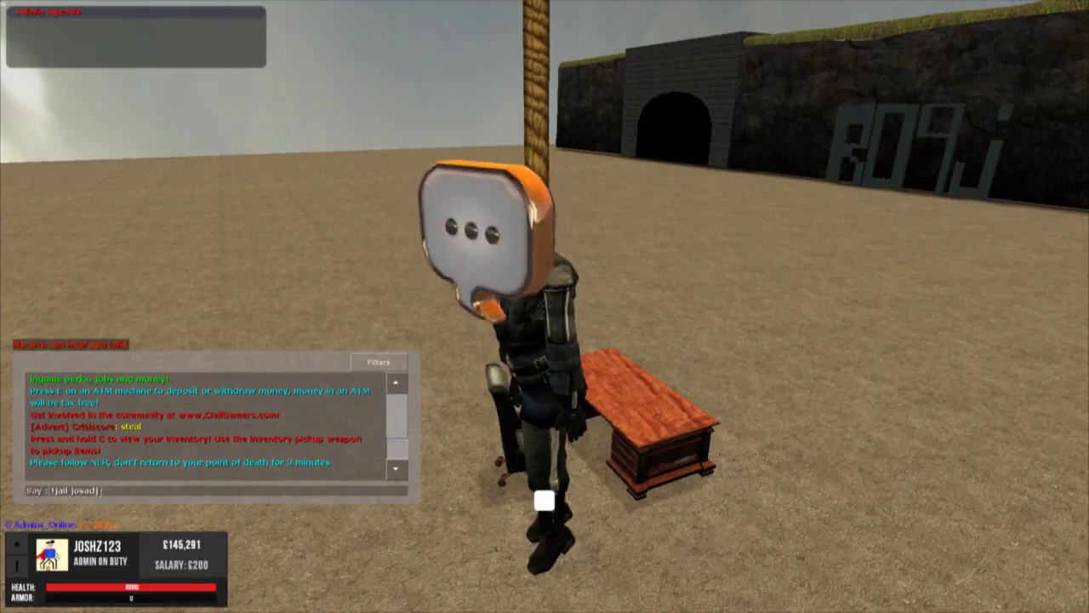
pyautogui.write('ds 1')
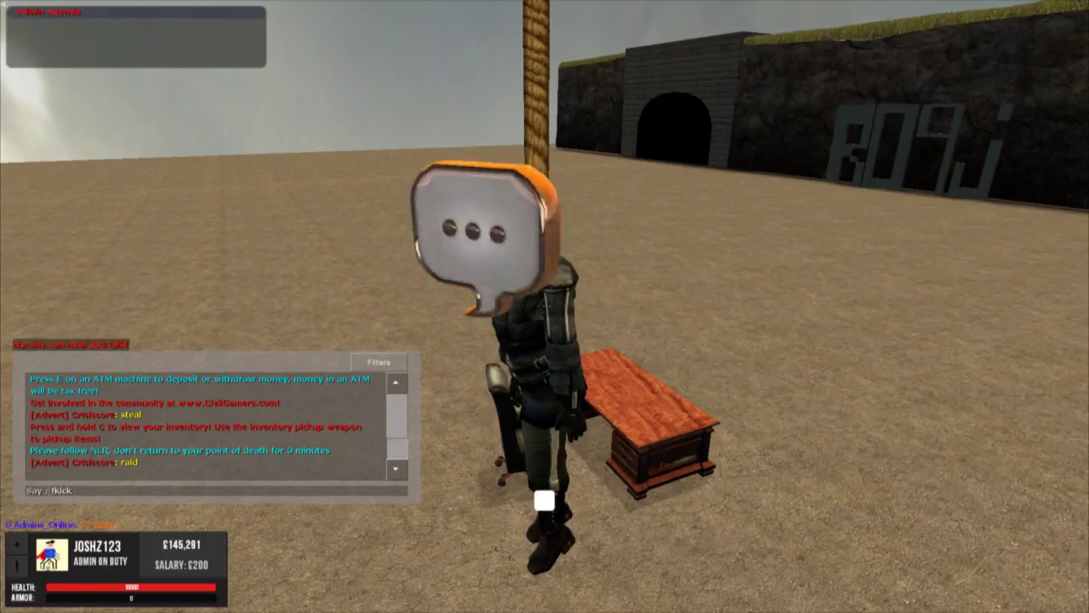
# Draft the !kick chat command with a placeholder player and reason, clear it and close the chat without sending
pyautogui.write('sa adasd')
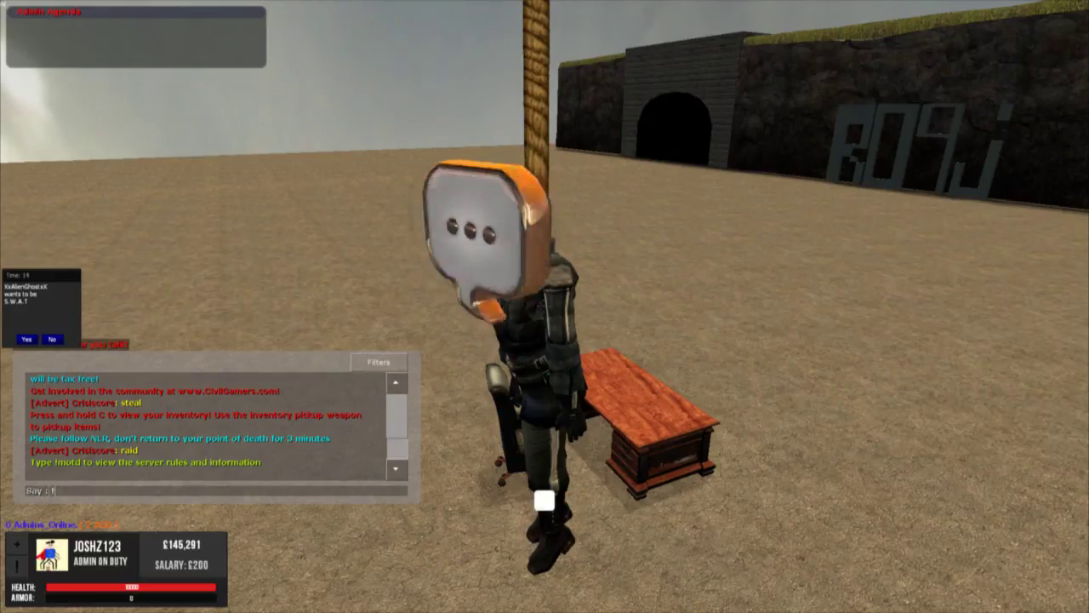
pyautogui.write('de')
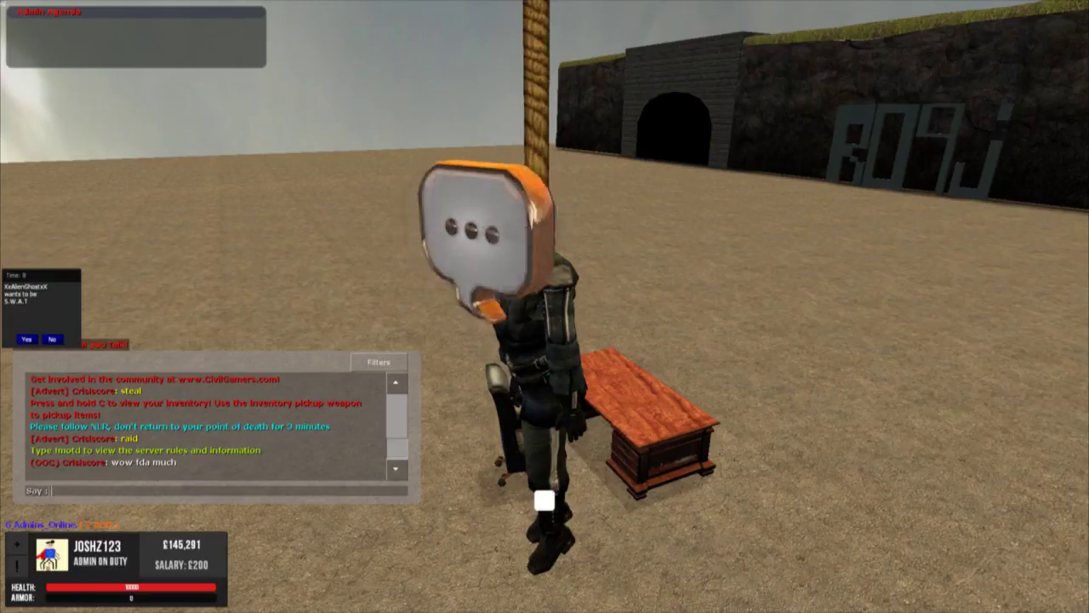
pyautogui.press('Escape')
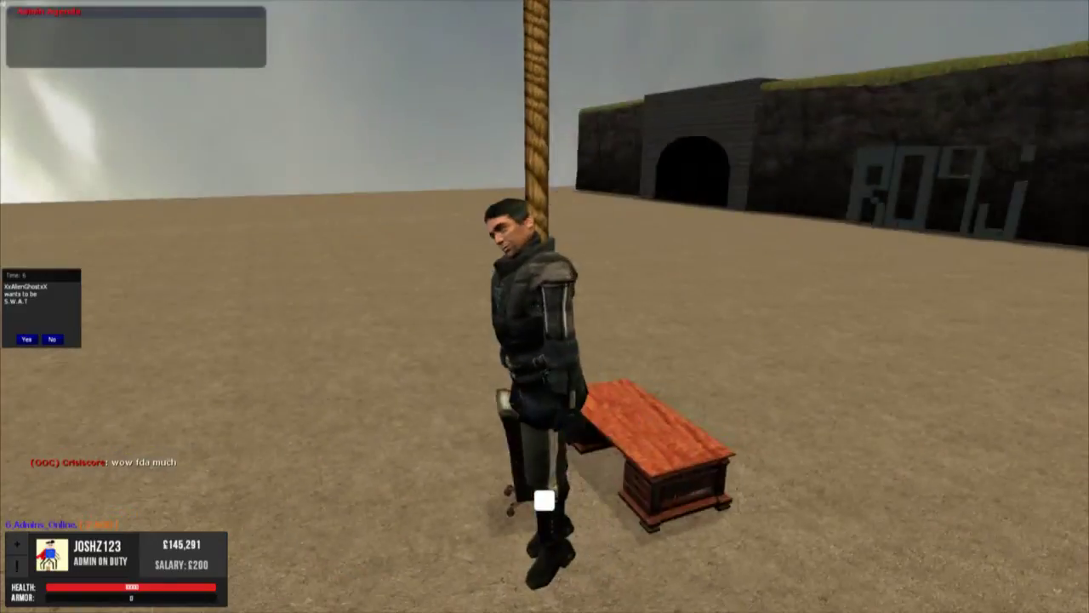